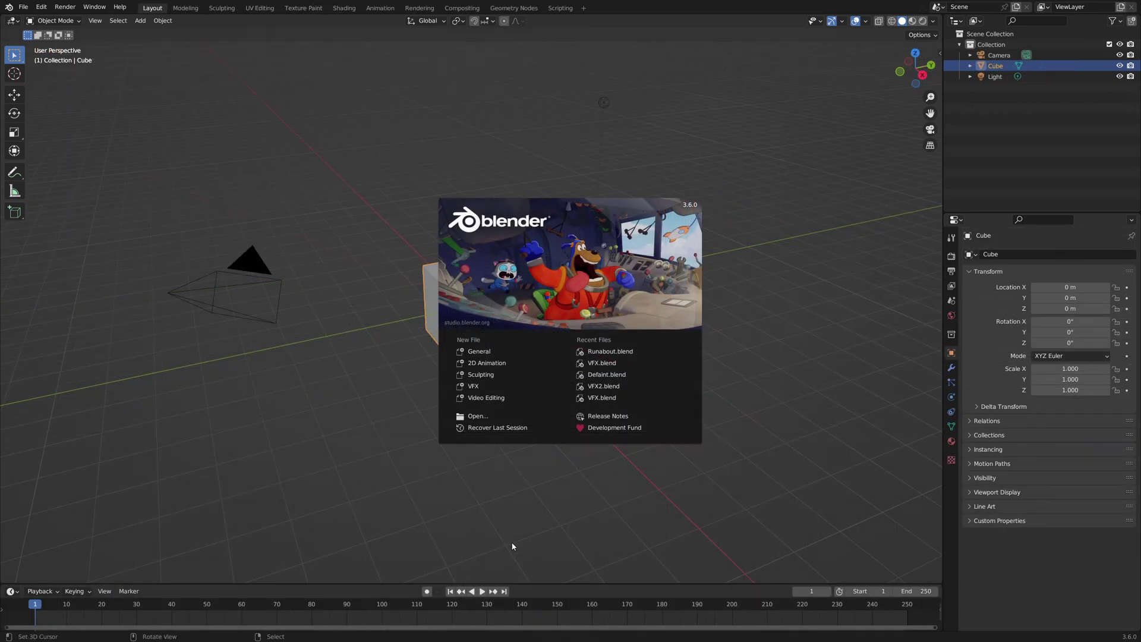
- Create a new VFX file, add a Motion Tracking.001 workspace, and browse for a clip
click(469, 386)
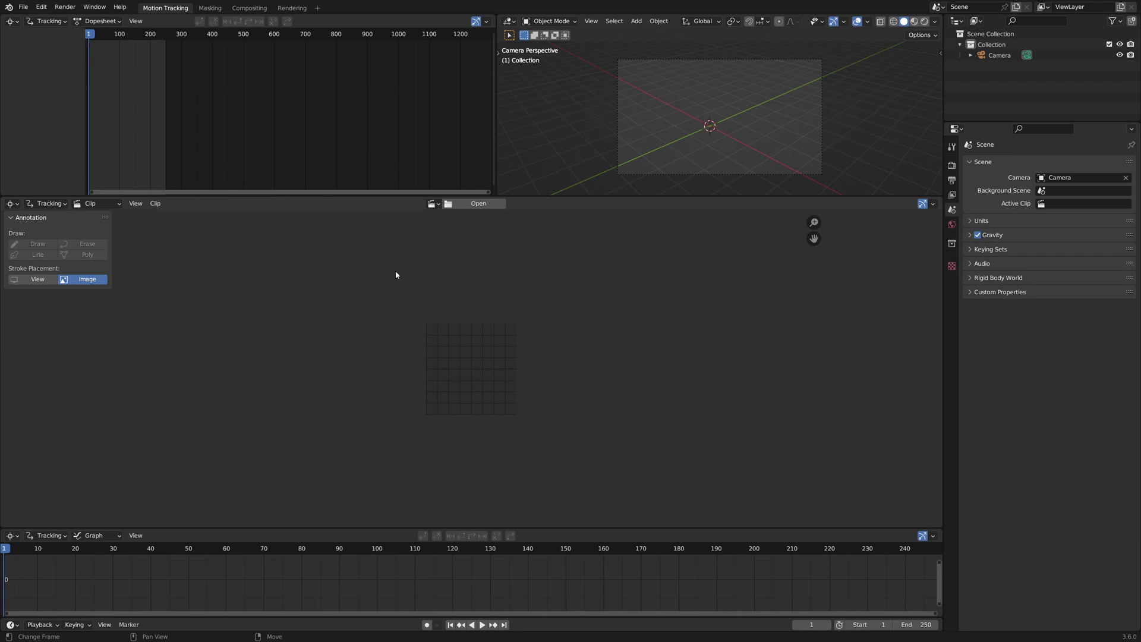
click(318, 8)
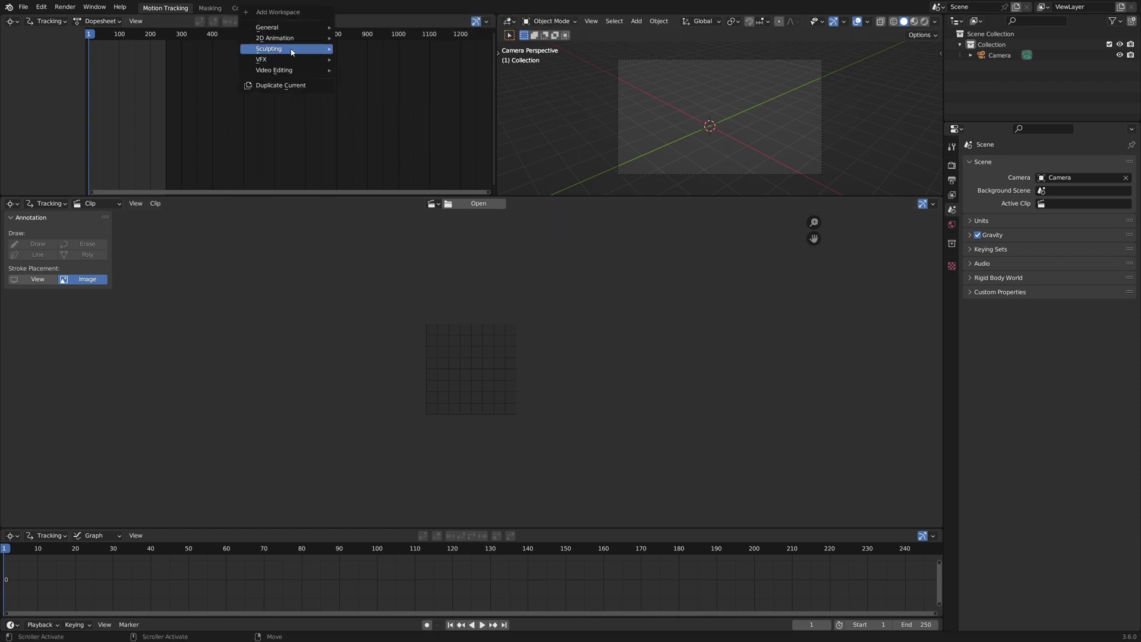
mouse_move(285, 59)
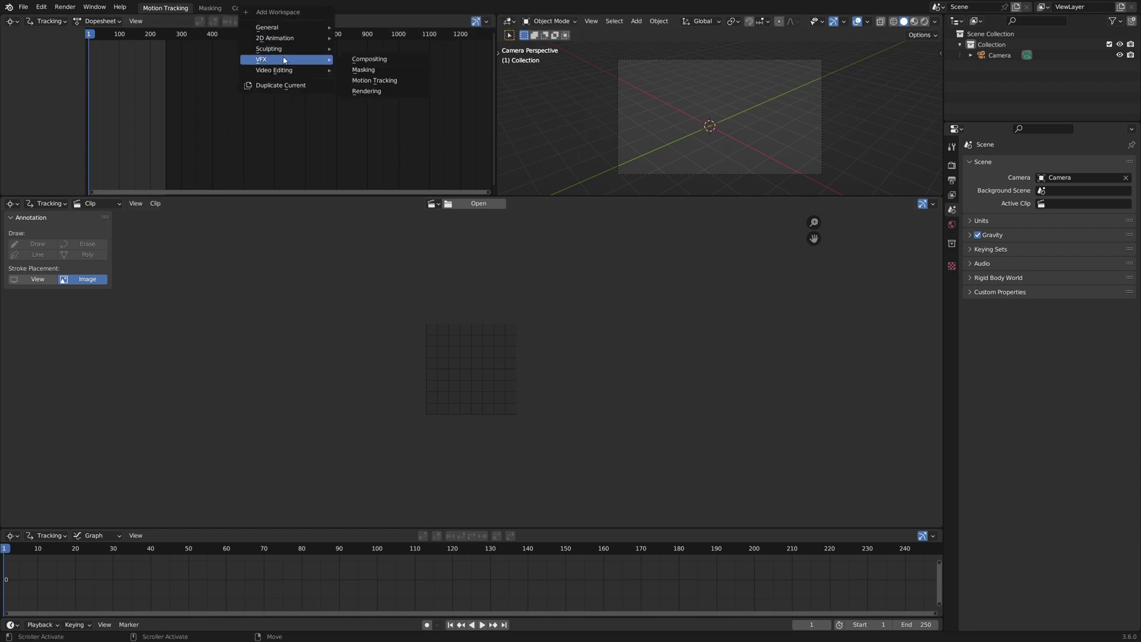
click(380, 81)
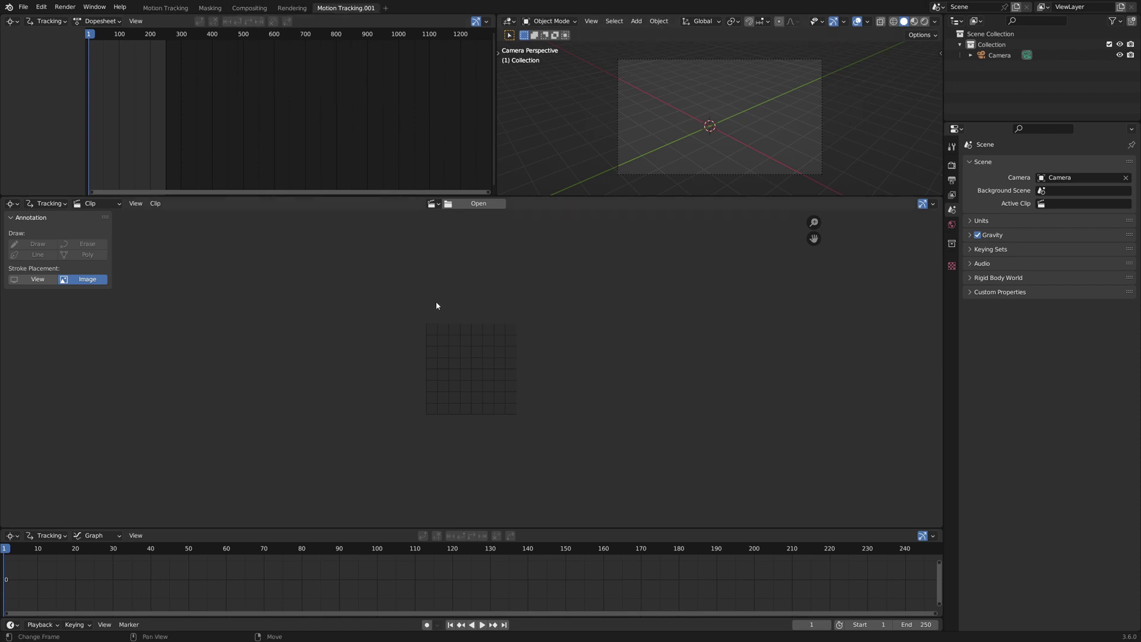
click(481, 206)
- Fit the footage in view and switch rendering to Cycles with GPU Compute
key(f)
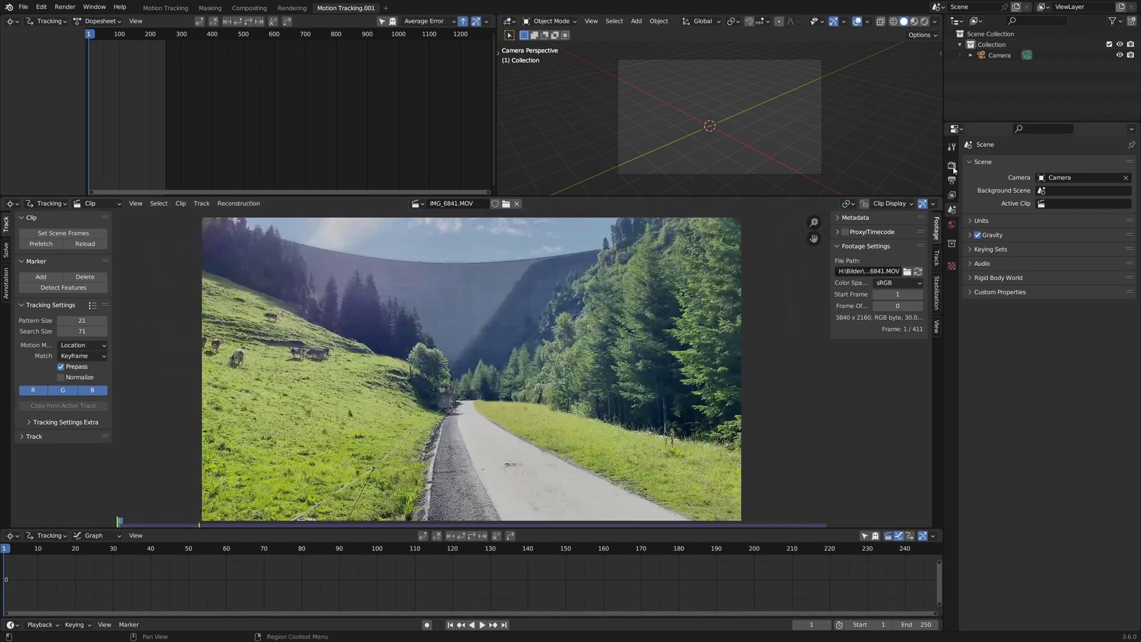
click(951, 165)
click(1057, 163)
click(1048, 198)
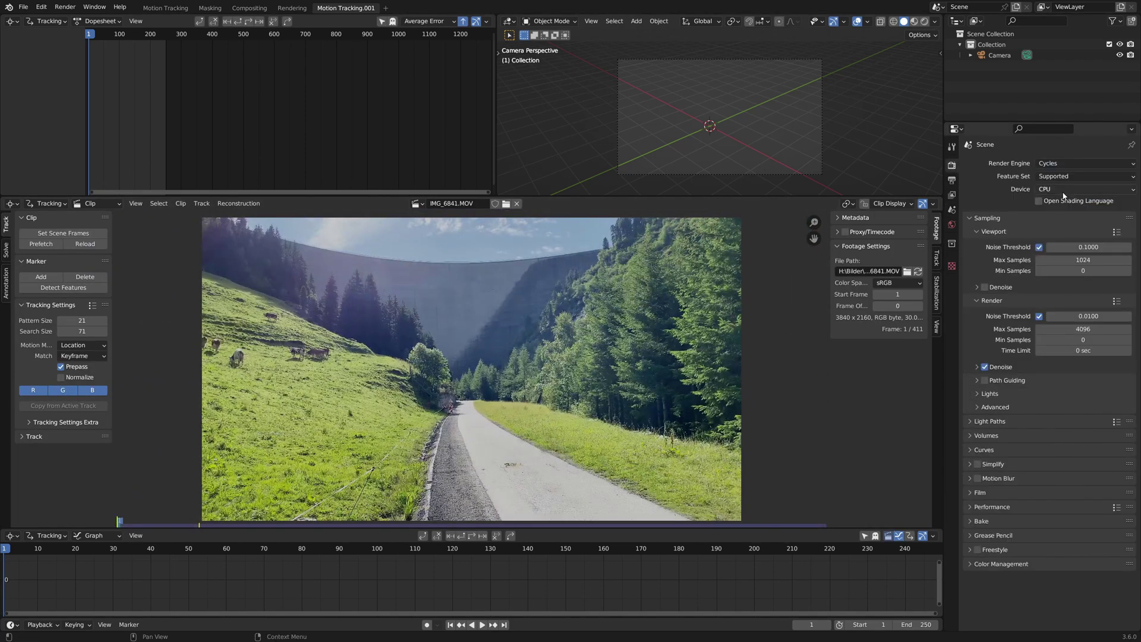
click(1069, 189)
click(1063, 212)
- Set the output resolution to 3840 x 2160 and the frame rate to 29.97 fps
click(951, 181)
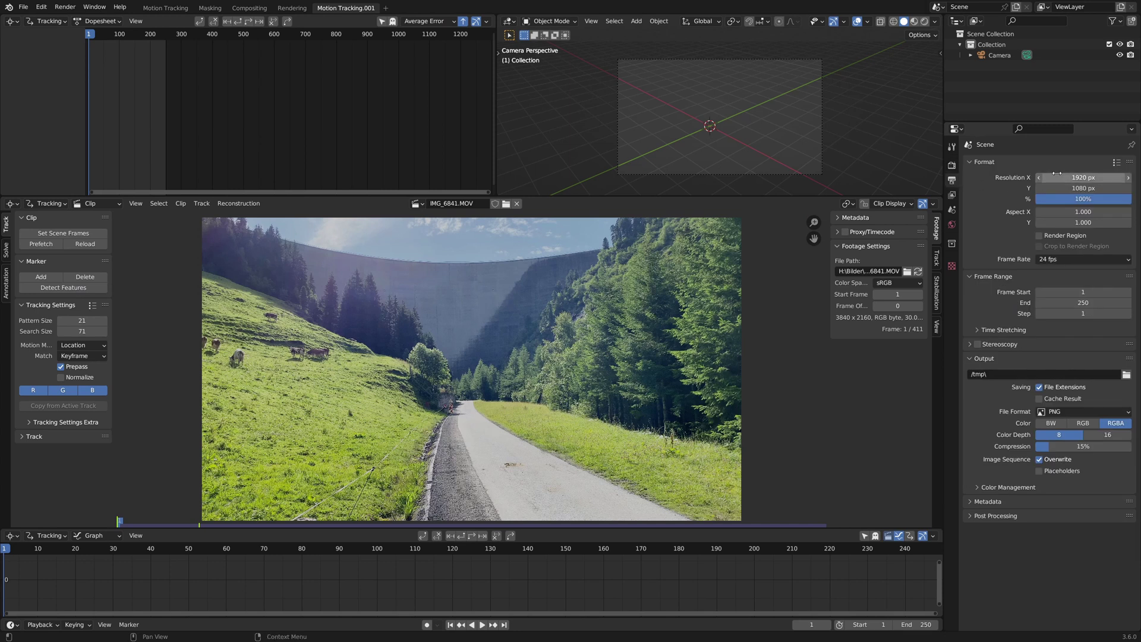
click(1065, 178)
click(1065, 180)
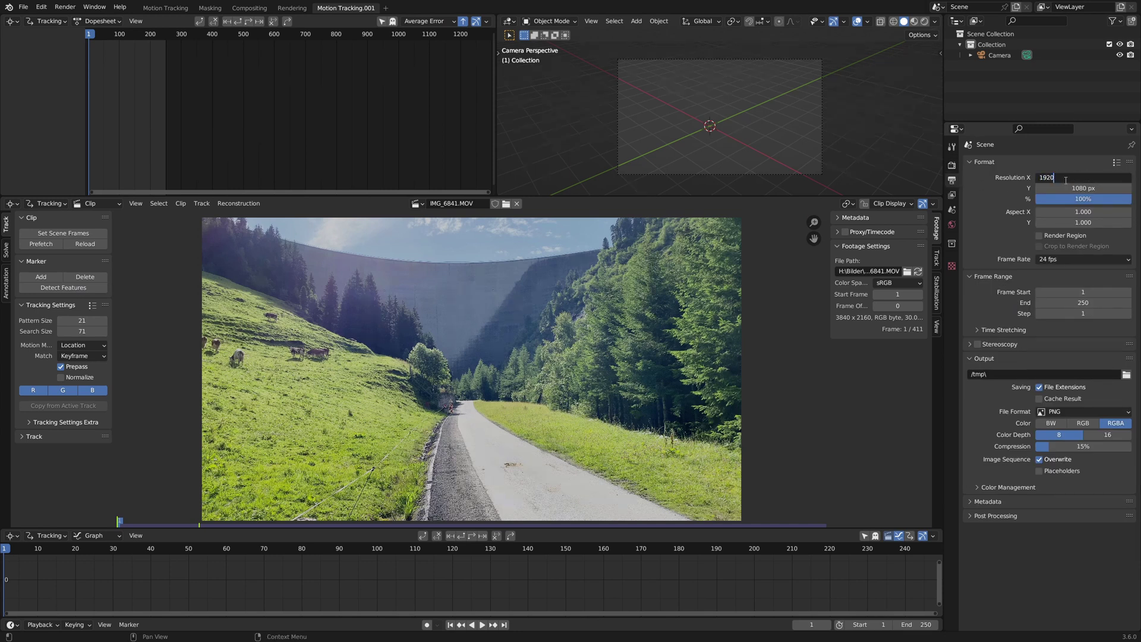
text(3840)
key(Return)
click(1069, 188)
text(2160)
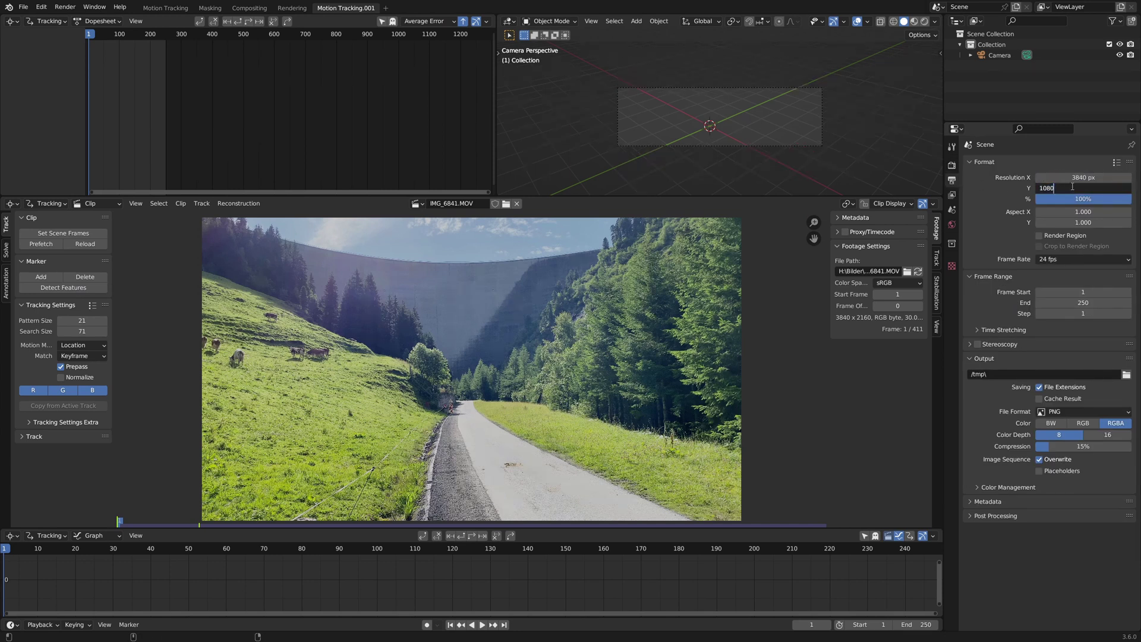
key(Return)
click(1091, 263)
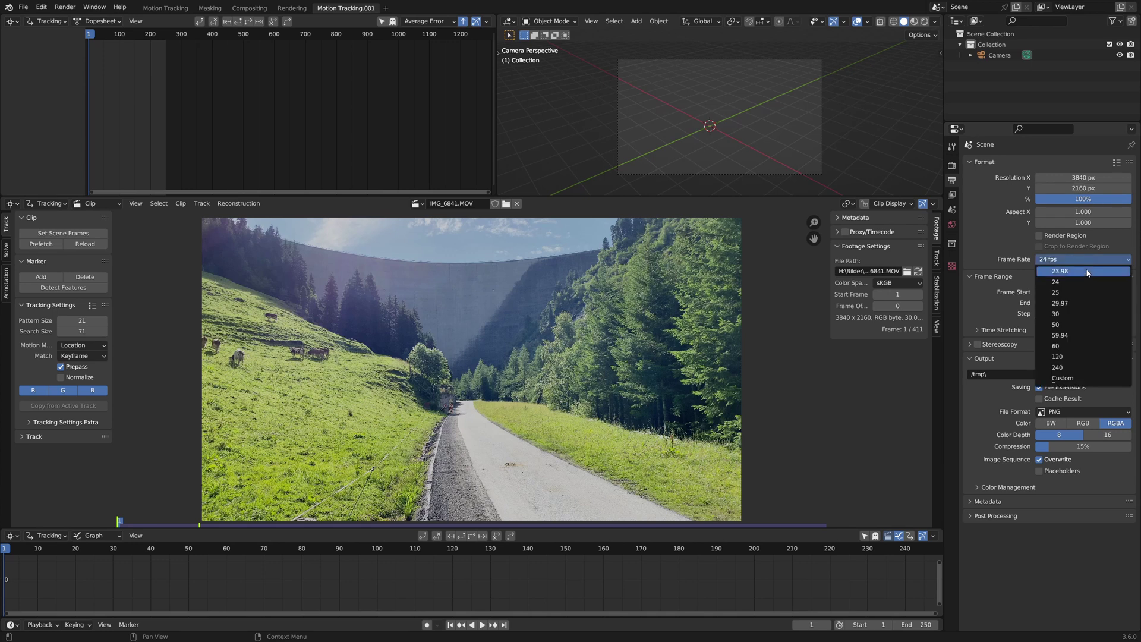
click(1072, 303)
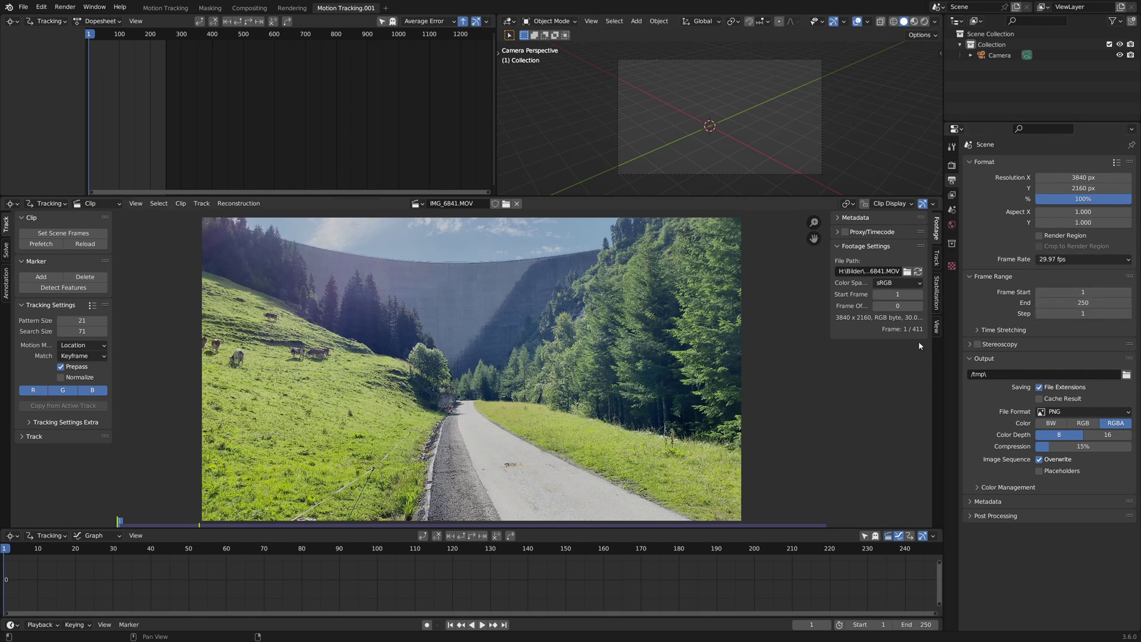
- Match scene frames to the clip, set the end frame to 138, and prefetch the footage
scroll(504, 403, down, 1)
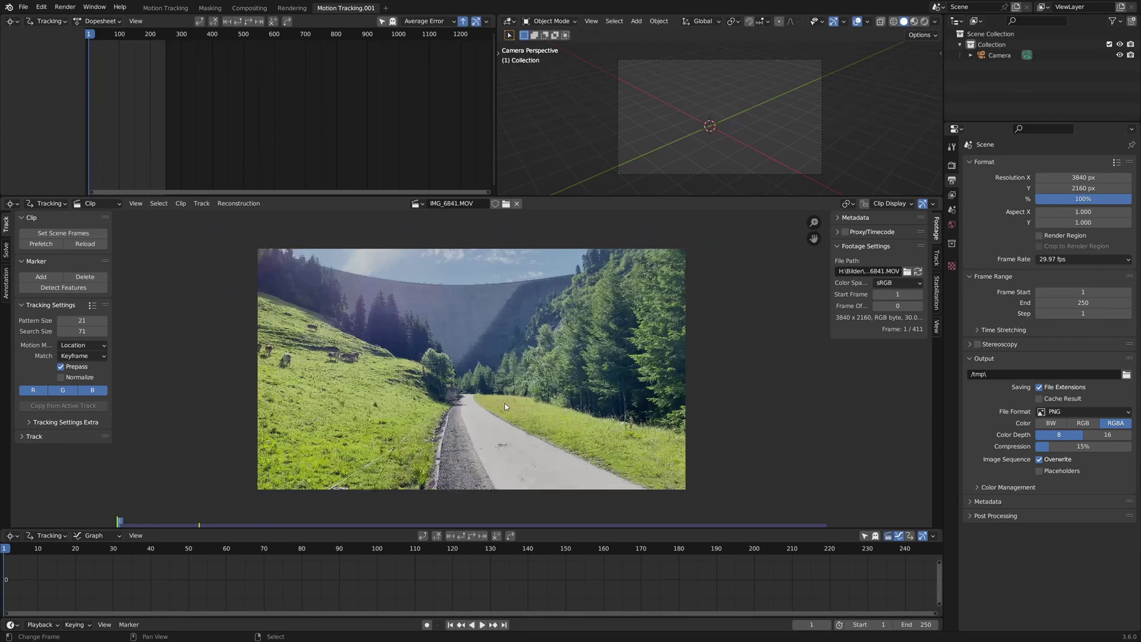
click(62, 234)
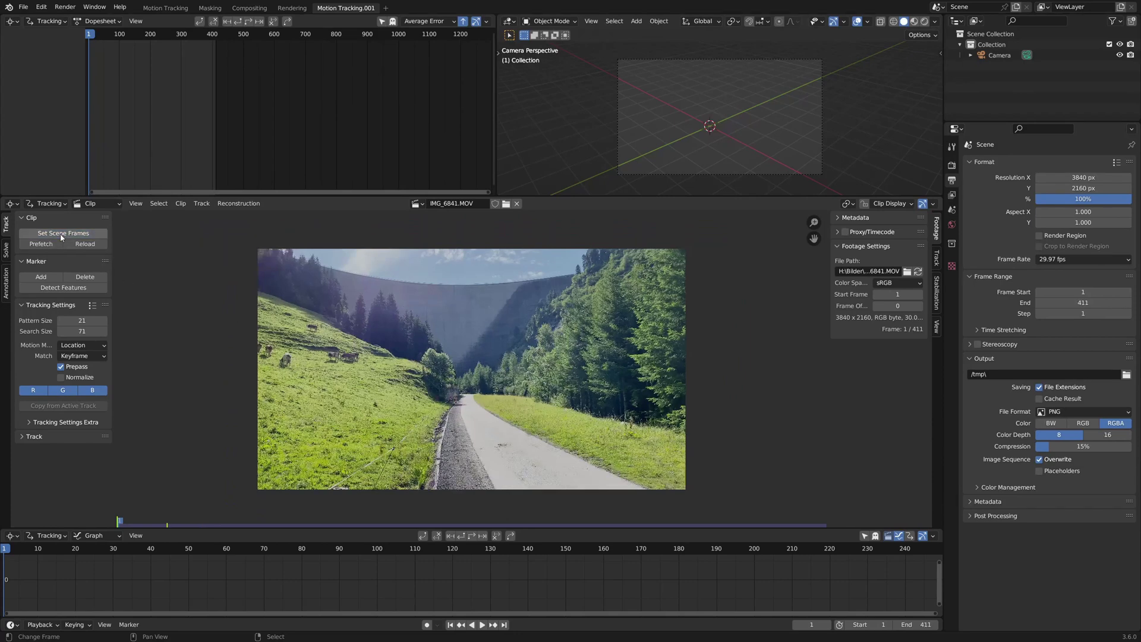
scroll(673, 582, down, 2)
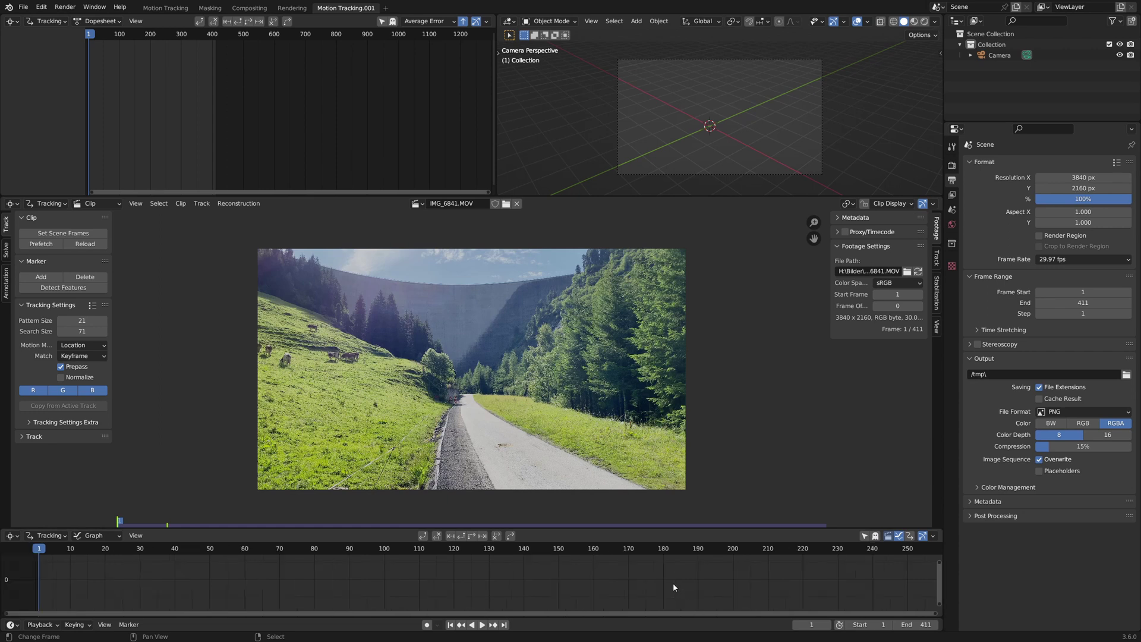
scroll(738, 590, down, 2)
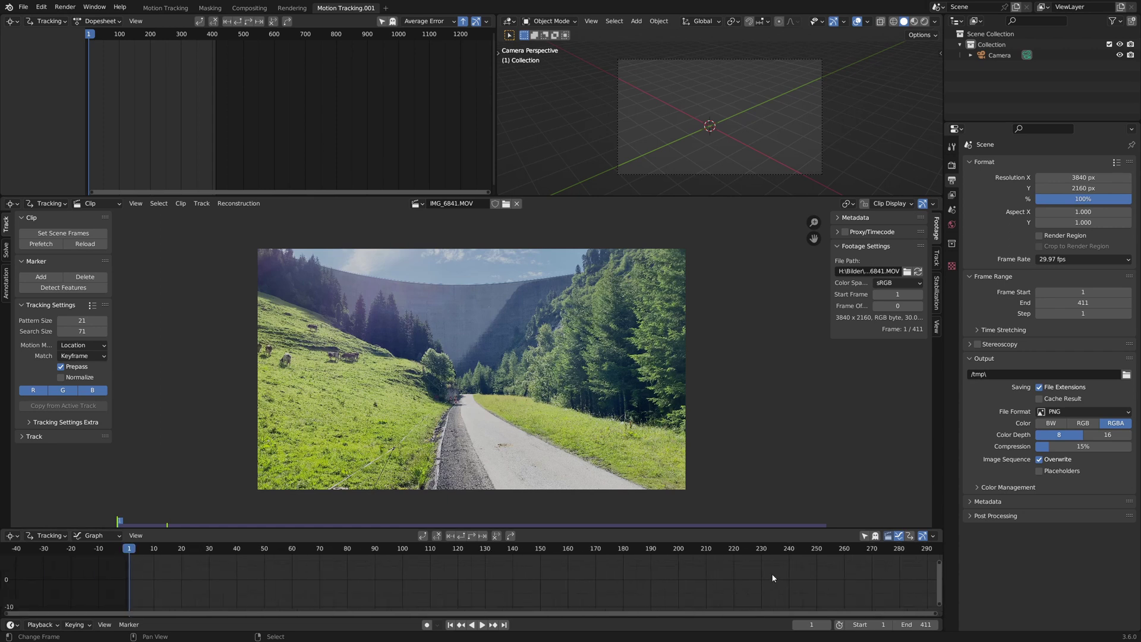
click(921, 624)
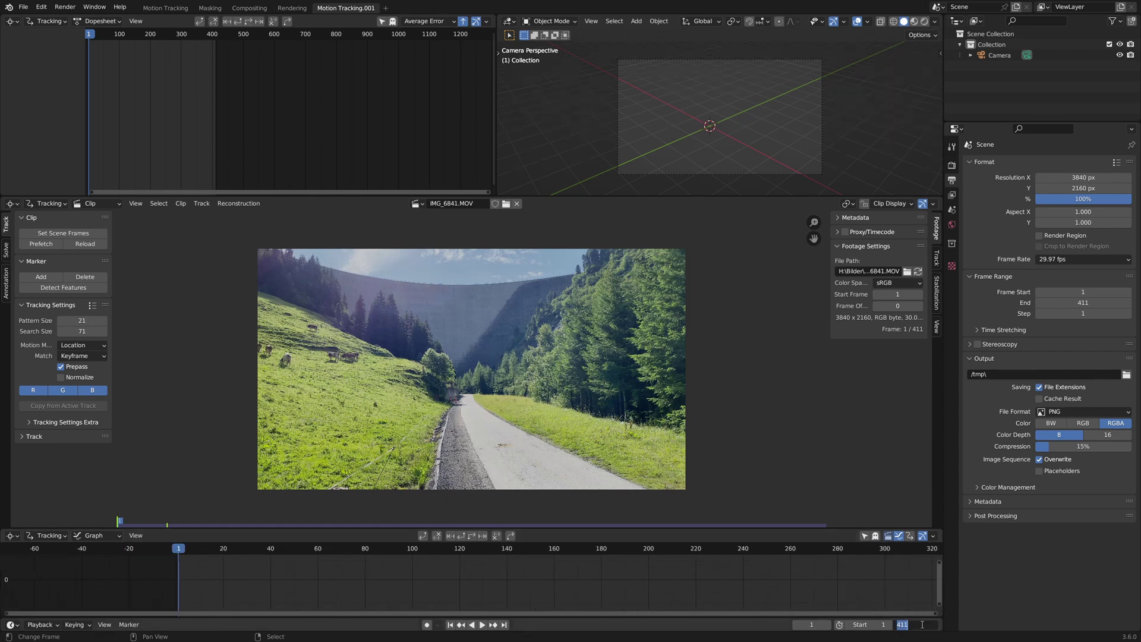
text(138)
key(Return)
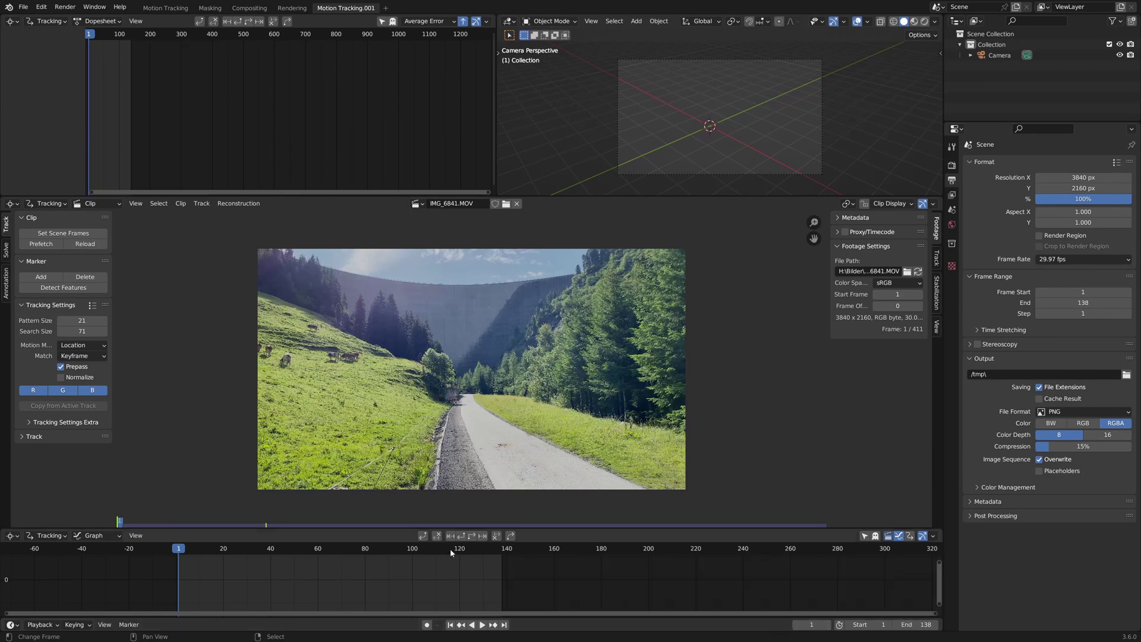
drag(450, 548, 341, 555)
key(p)
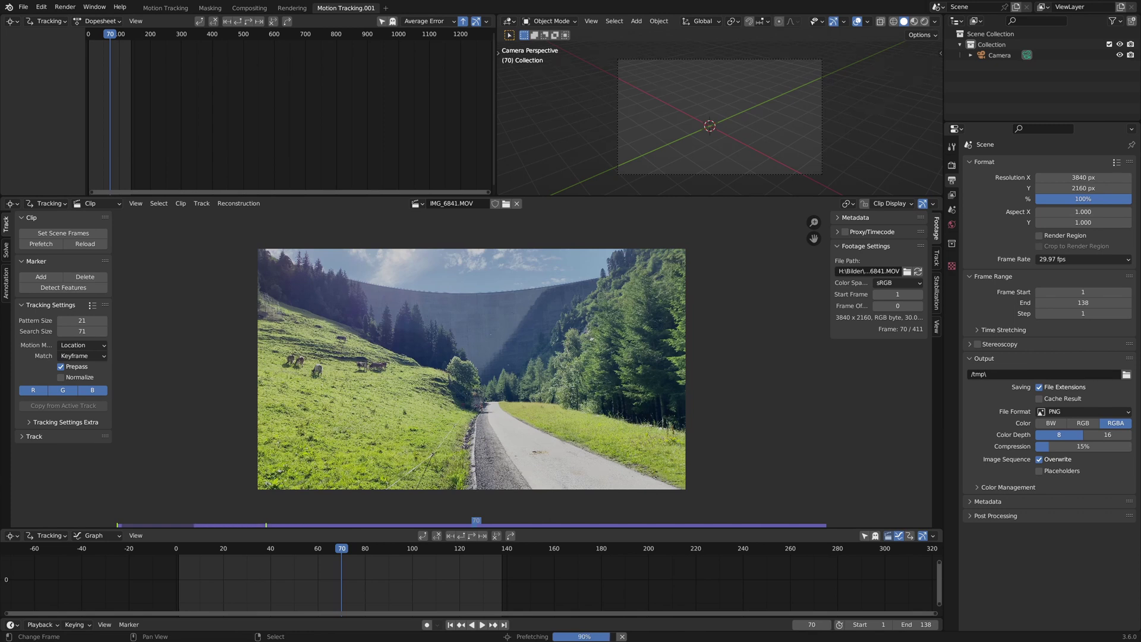
- Enlarge and fit the clip view, then place a marker on a grass tuft
drag(565, 196, 561, 115)
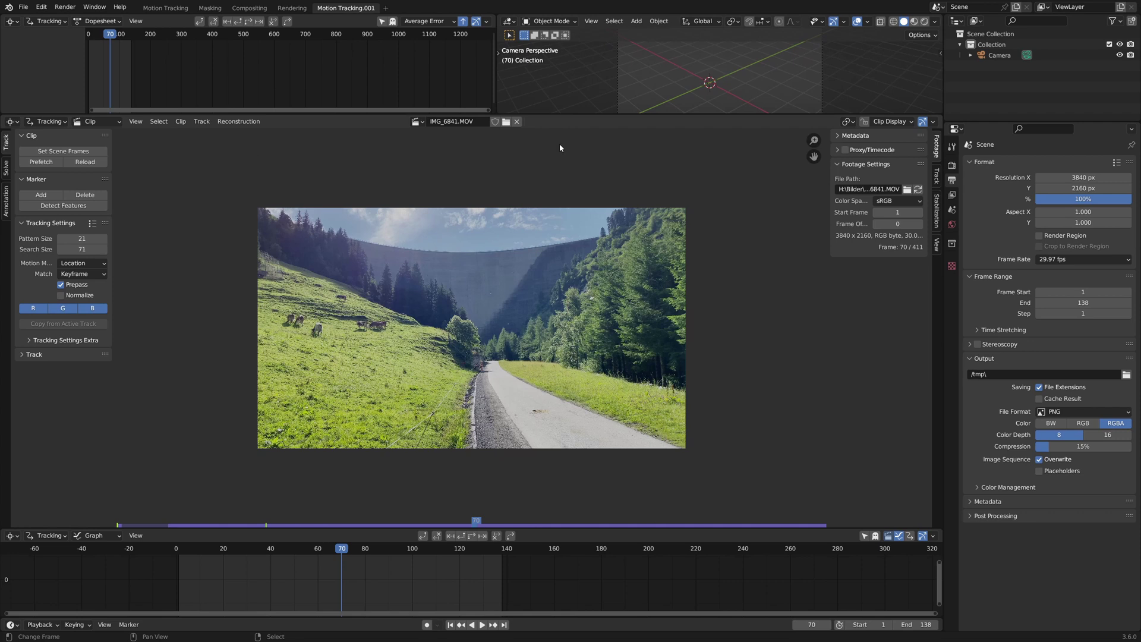
key(f)
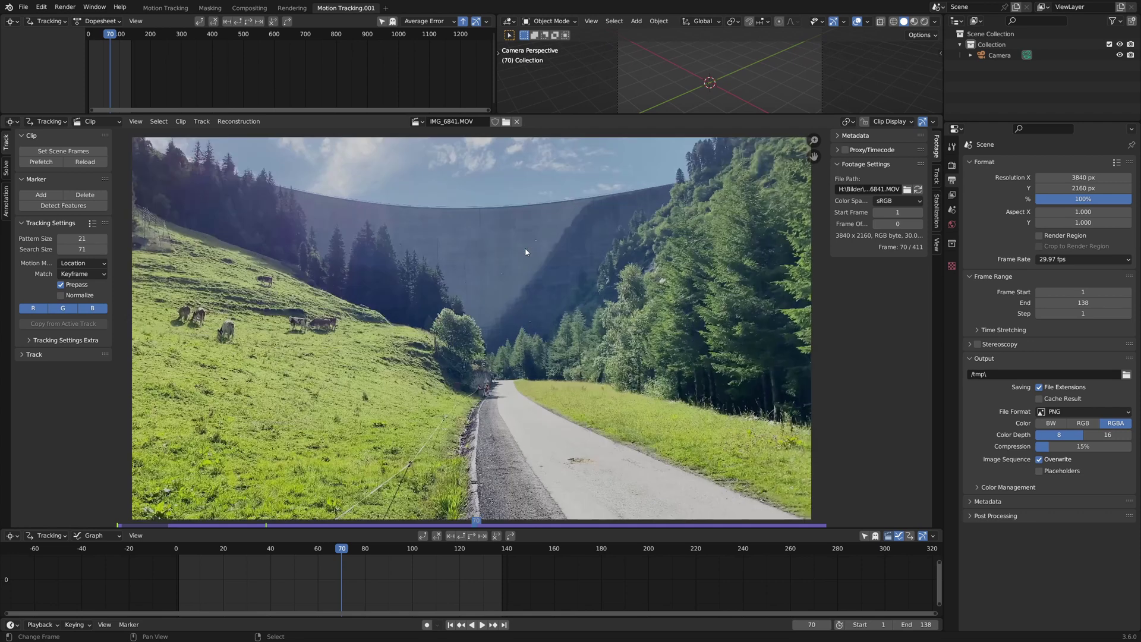
click(45, 196)
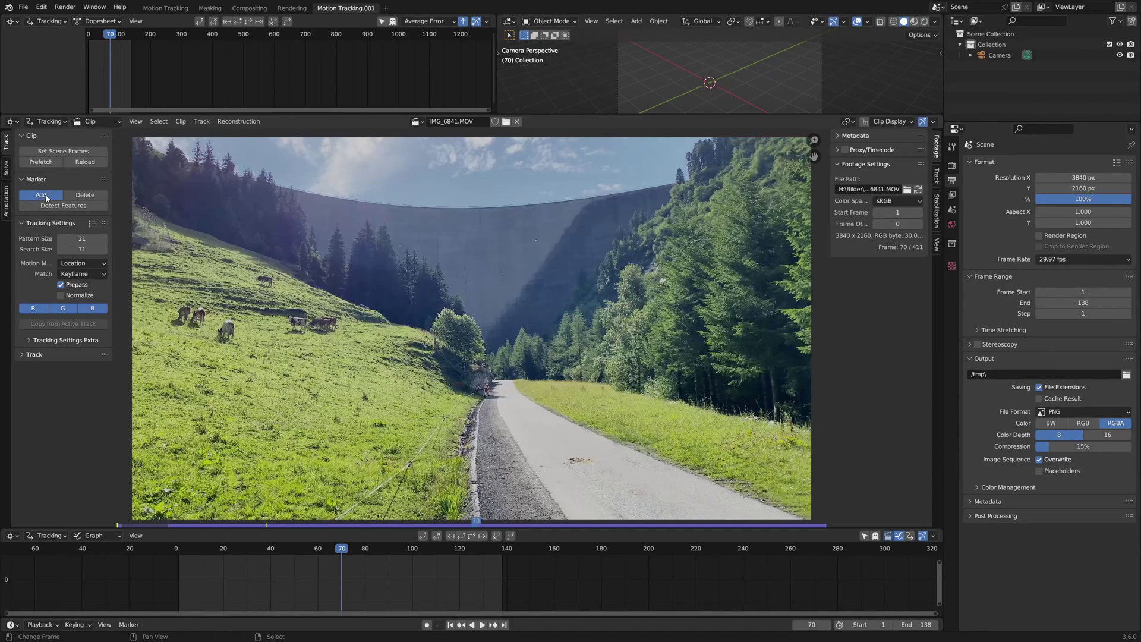
click(365, 398)
scroll(373, 403, up, 5)
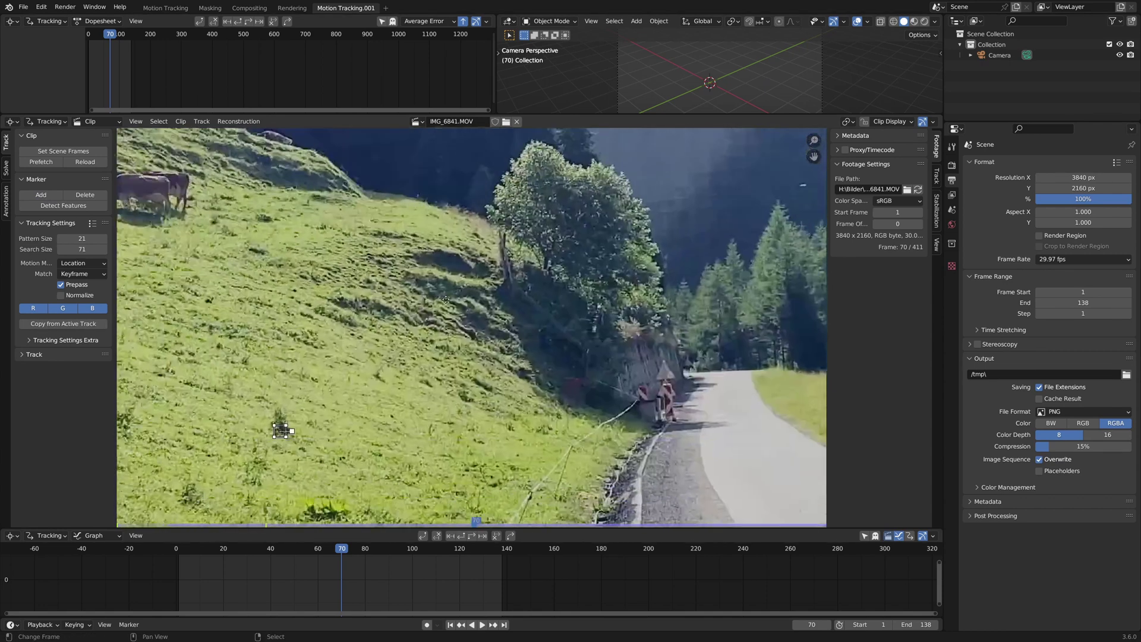
key(g)
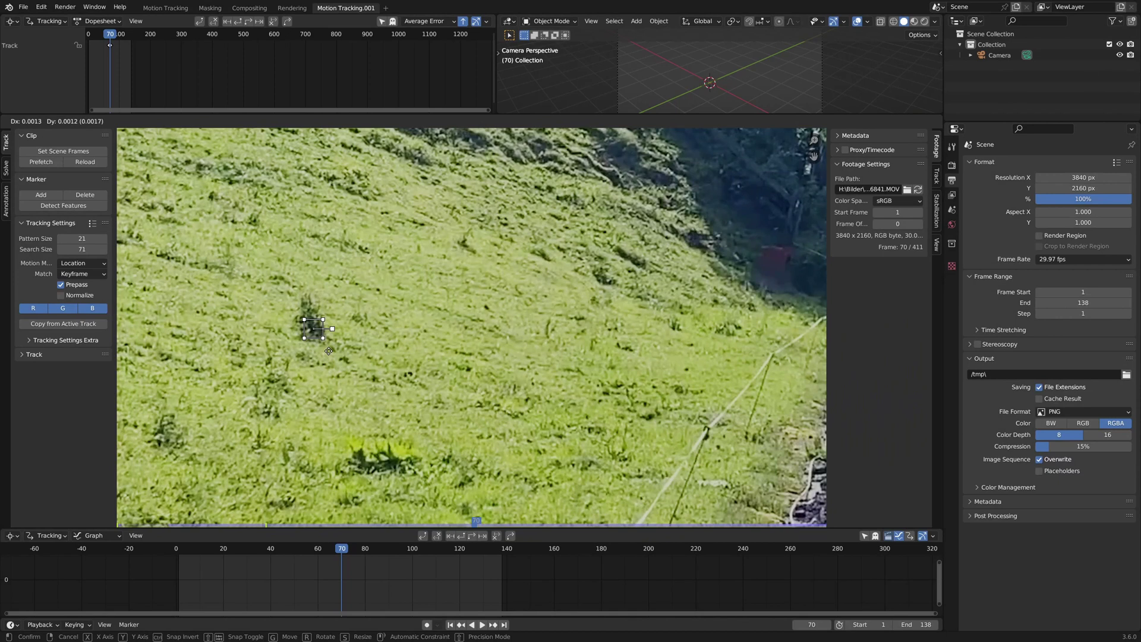
click(347, 352)
scroll(398, 351, down, 2)
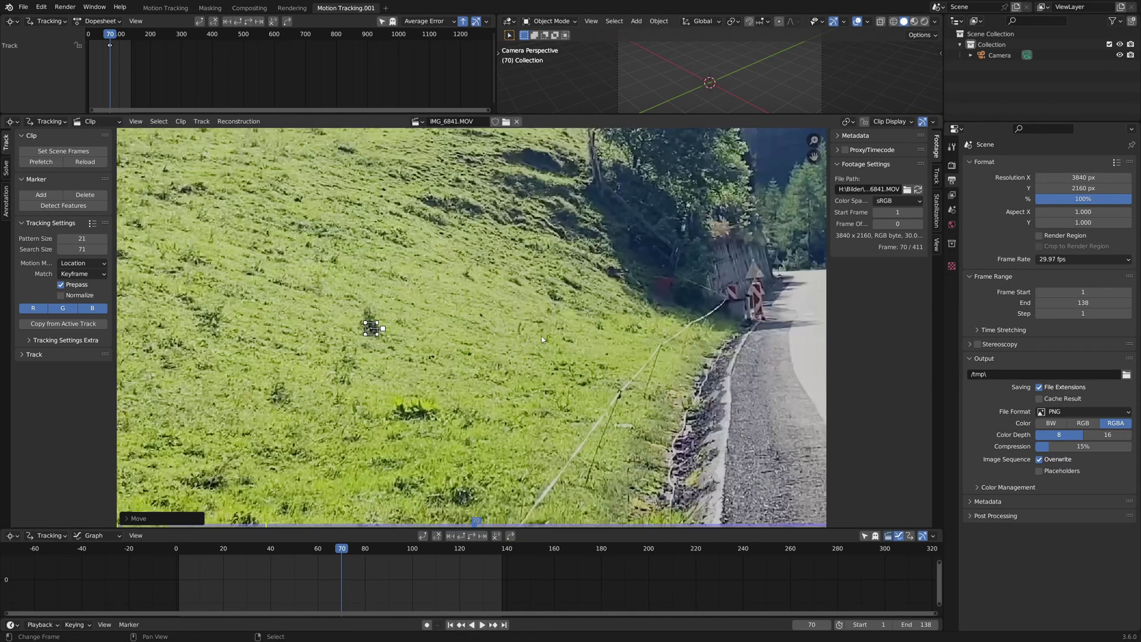
middle_drag(615, 408, 588, 285)
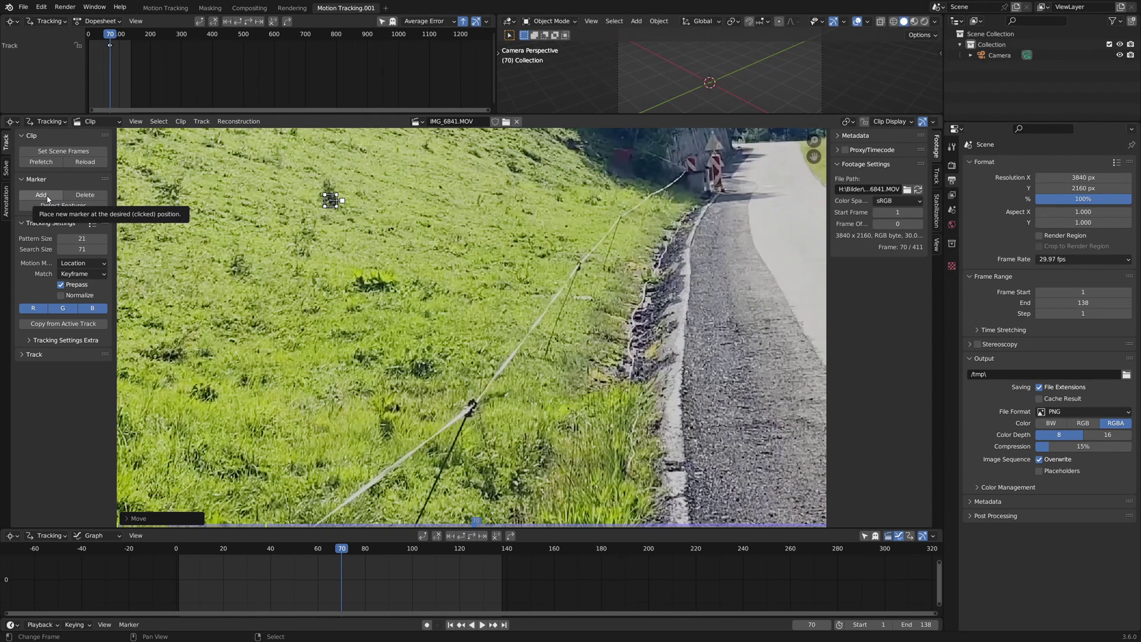
- Add markers at the road edge and at the base of the road sign
click(41, 195)
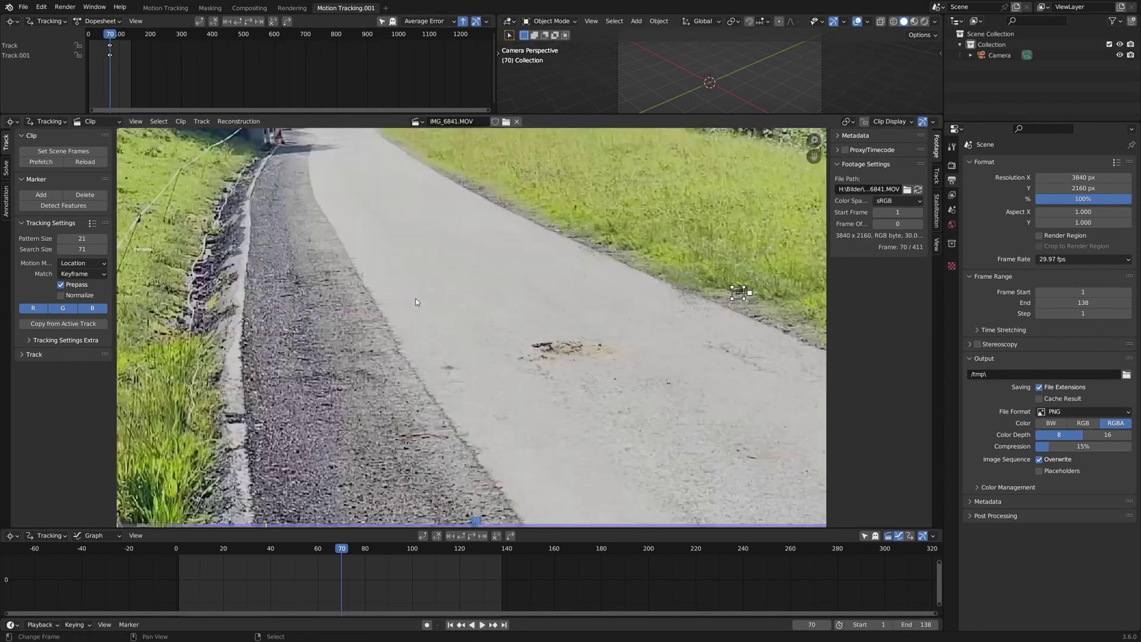
click(262, 378)
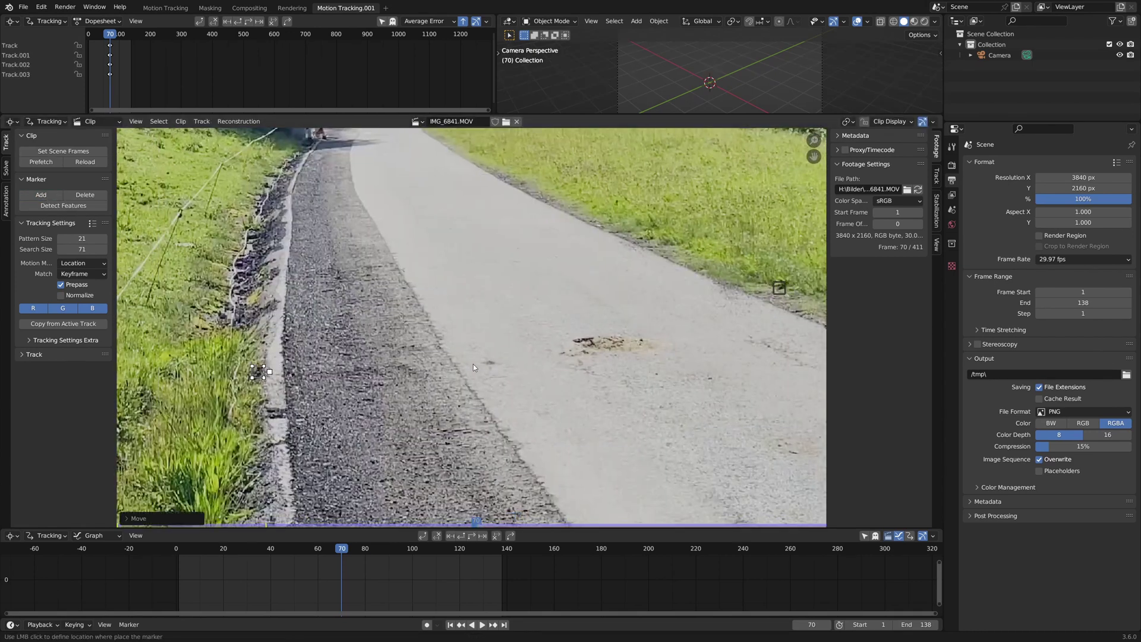
scroll(424, 343, down, 2)
scroll(448, 302, up, 3)
scroll(448, 302, down, 3)
scroll(357, 333, up, 4)
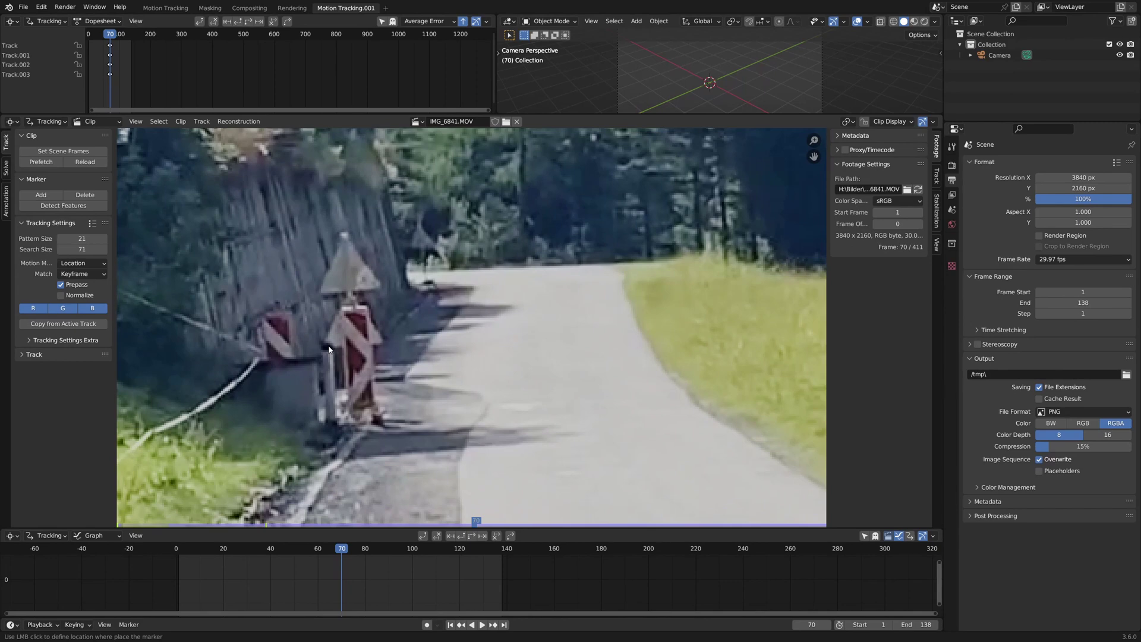
ctrl+click(327, 346)
ctrl+click(375, 419)
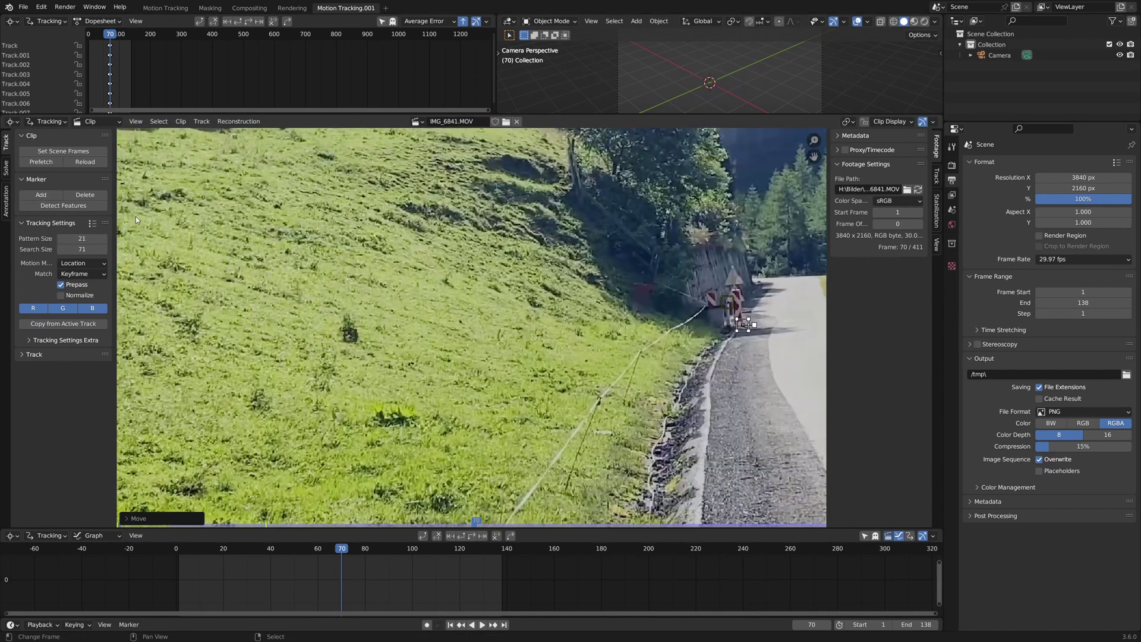
scroll(179, 325, up, 4)
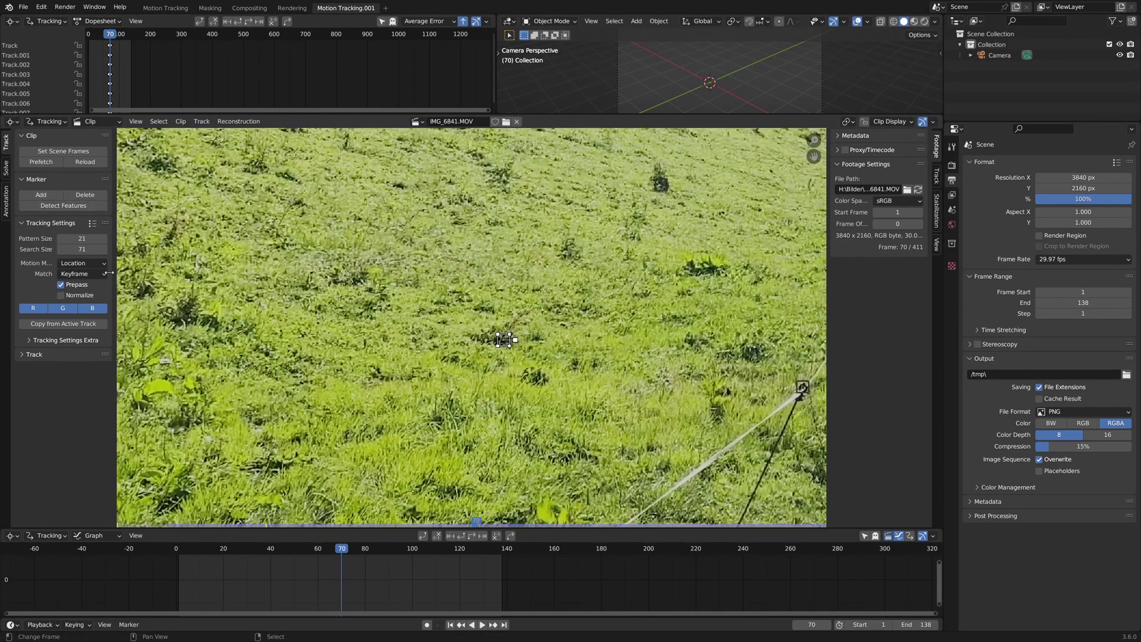
scroll(495, 297, down, 5)
scroll(495, 297, up, 2)
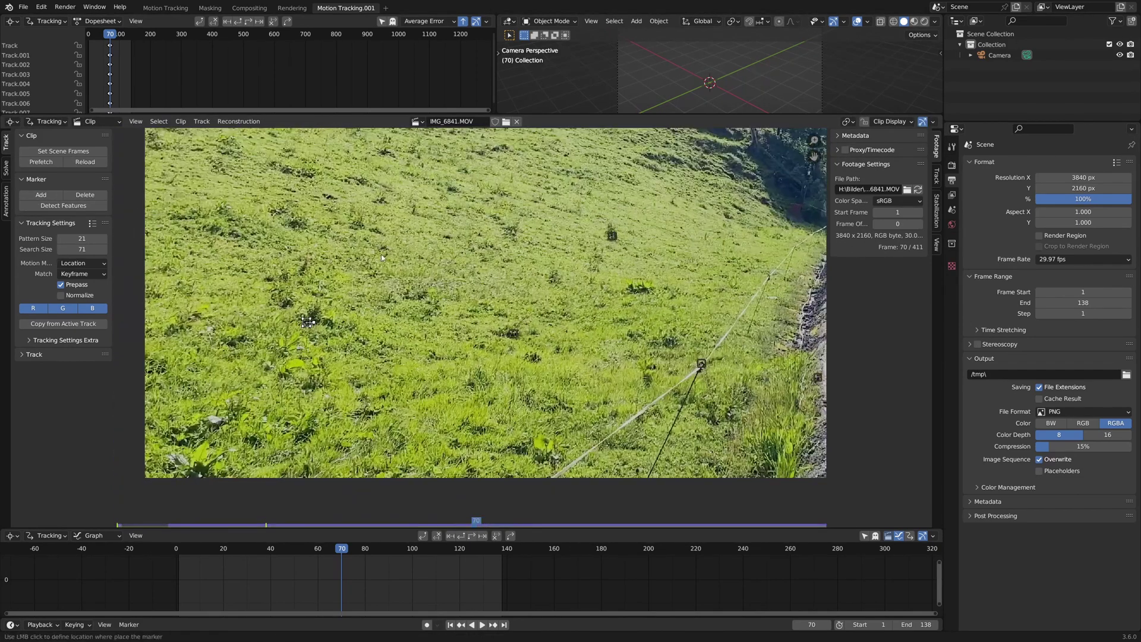
scroll(495, 297, down, 2)
scroll(475, 305, up, 5)
- Add a marker on the pothole in the road
click(41, 194)
scroll(472, 232, down, 2)
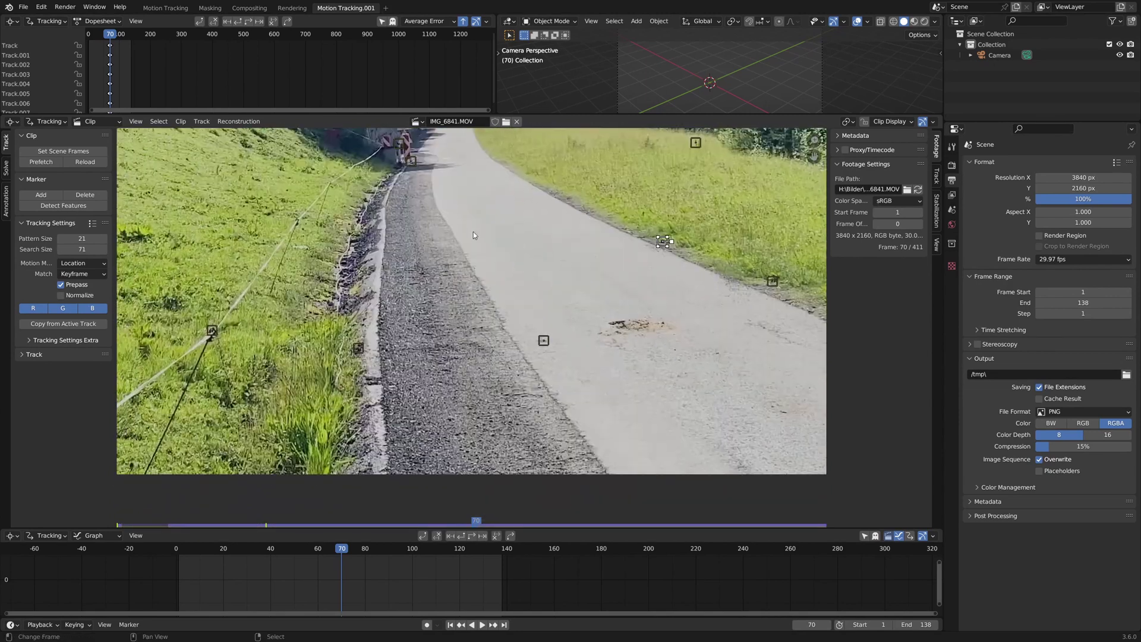
scroll(473, 232, up, 1)
scroll(498, 270, down, 5)
click(556, 409)
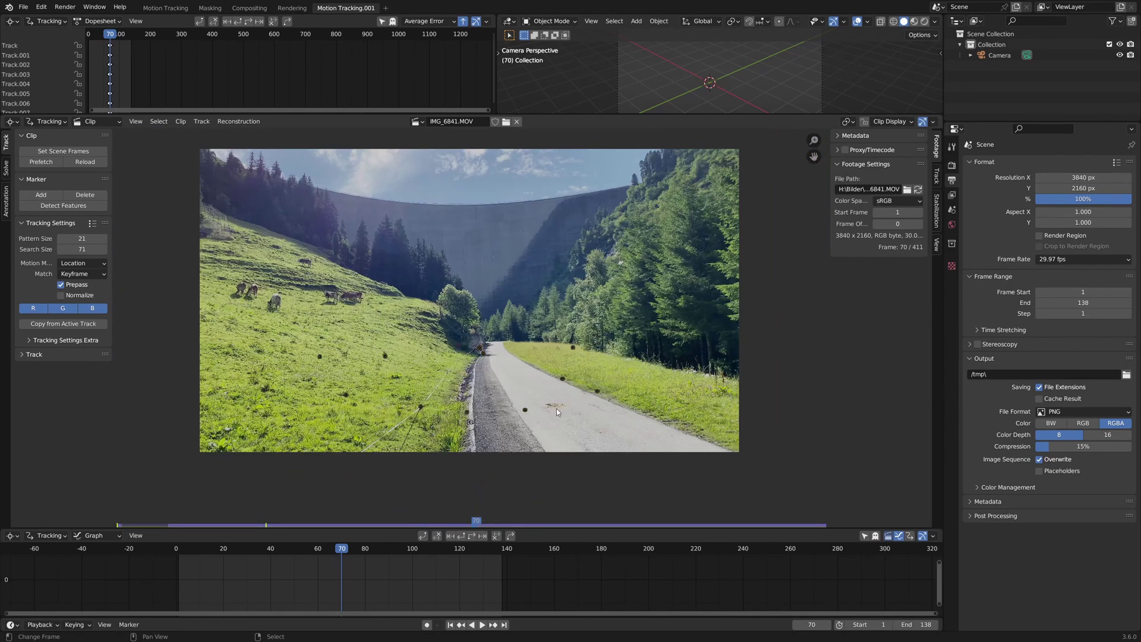
- Select all markers and track them backward from frame 70
key(a)
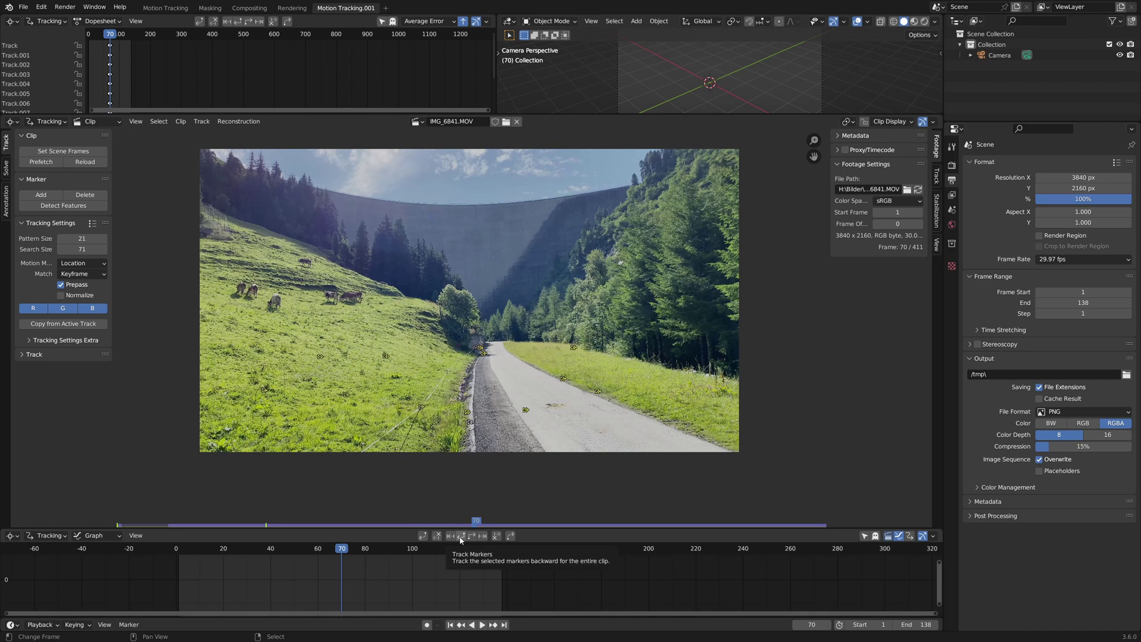
click(461, 536)
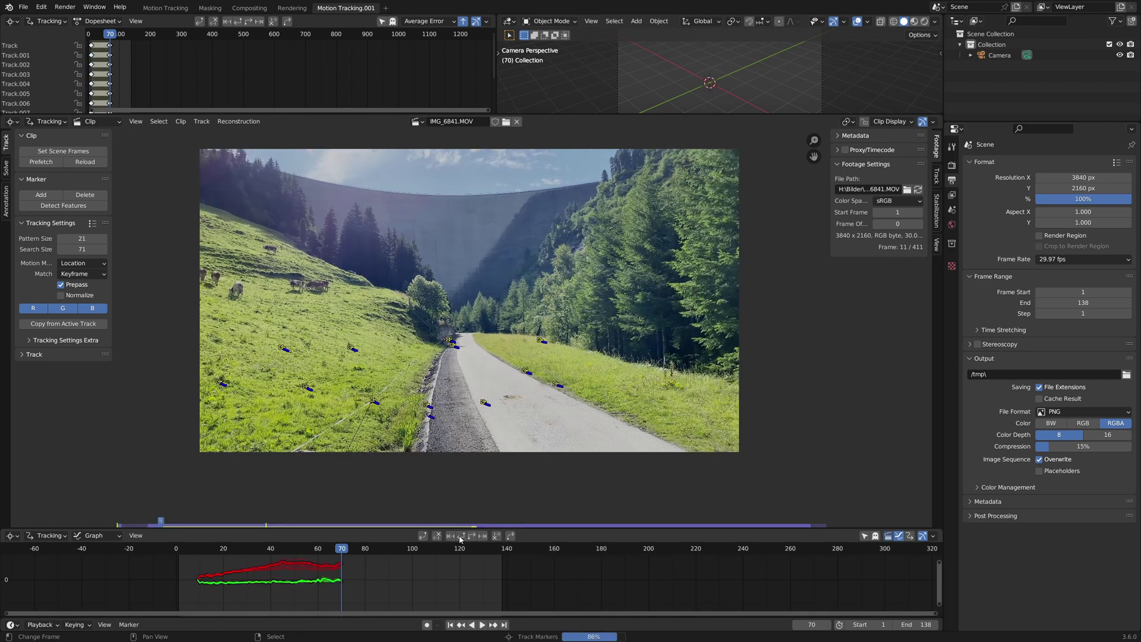
- From frame 70, track all markers forward to frame 138, then scrub back to frame 70
click(339, 549)
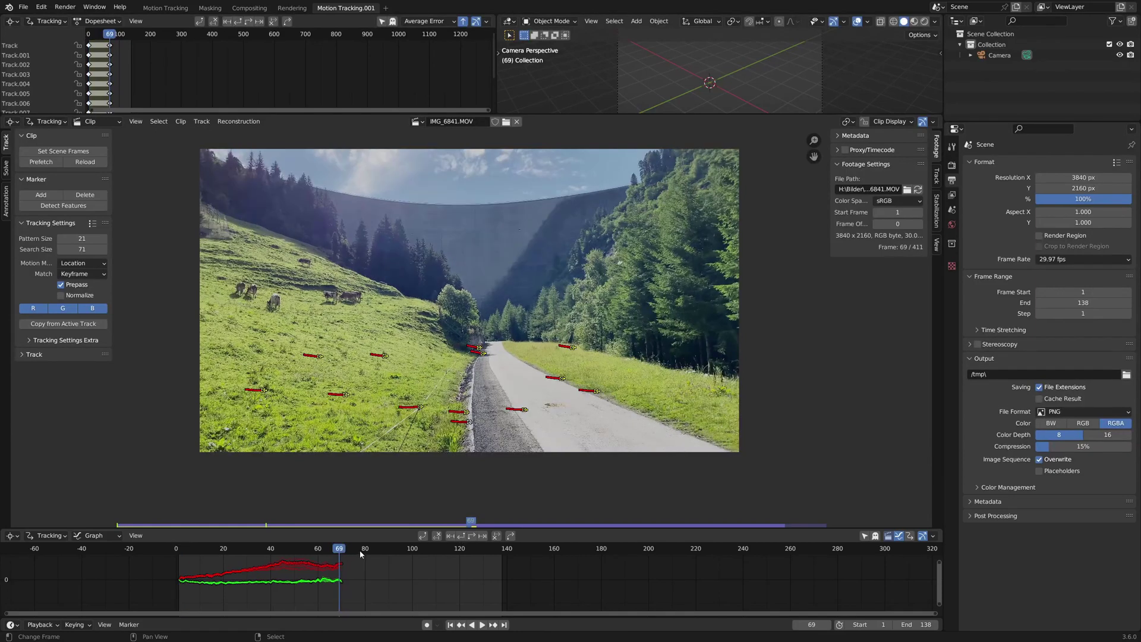
key(Right)
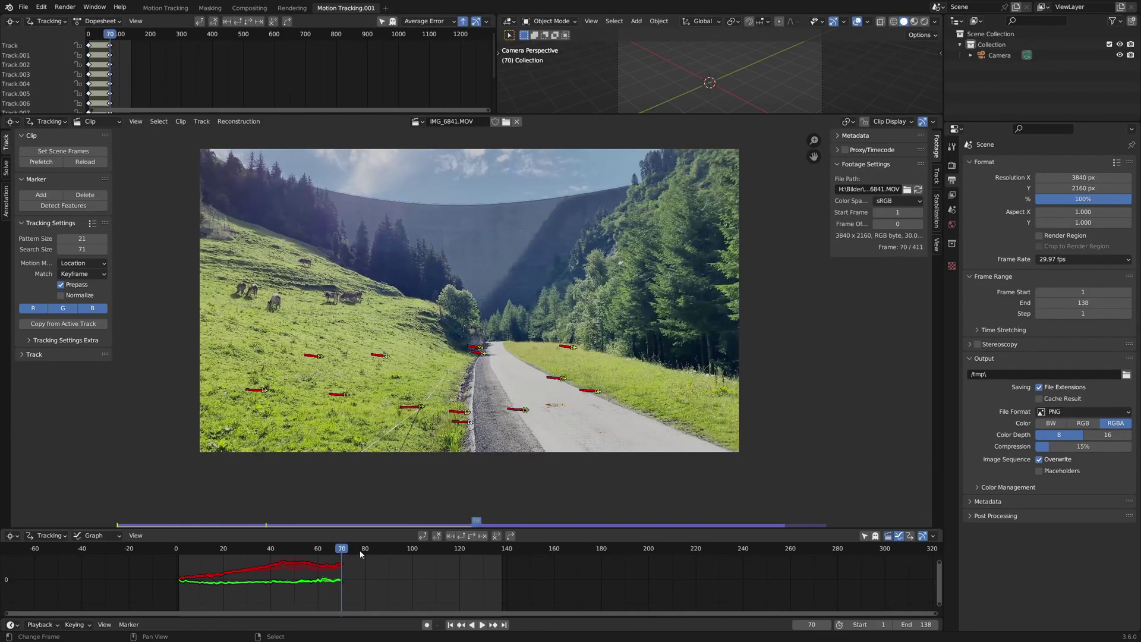
click(471, 536)
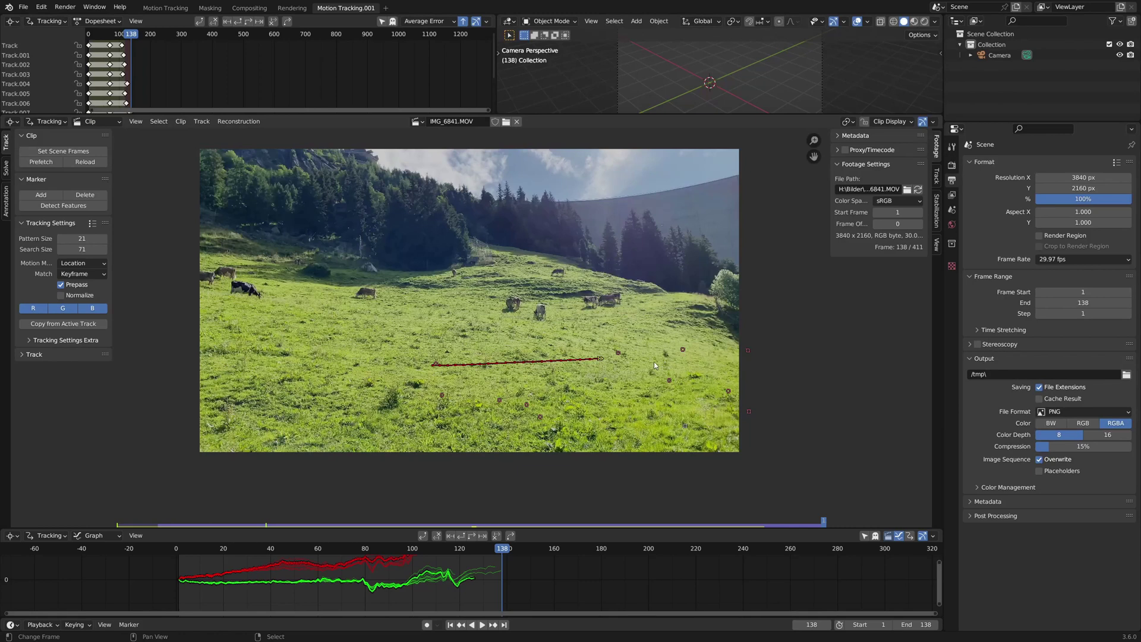
click(367, 552)
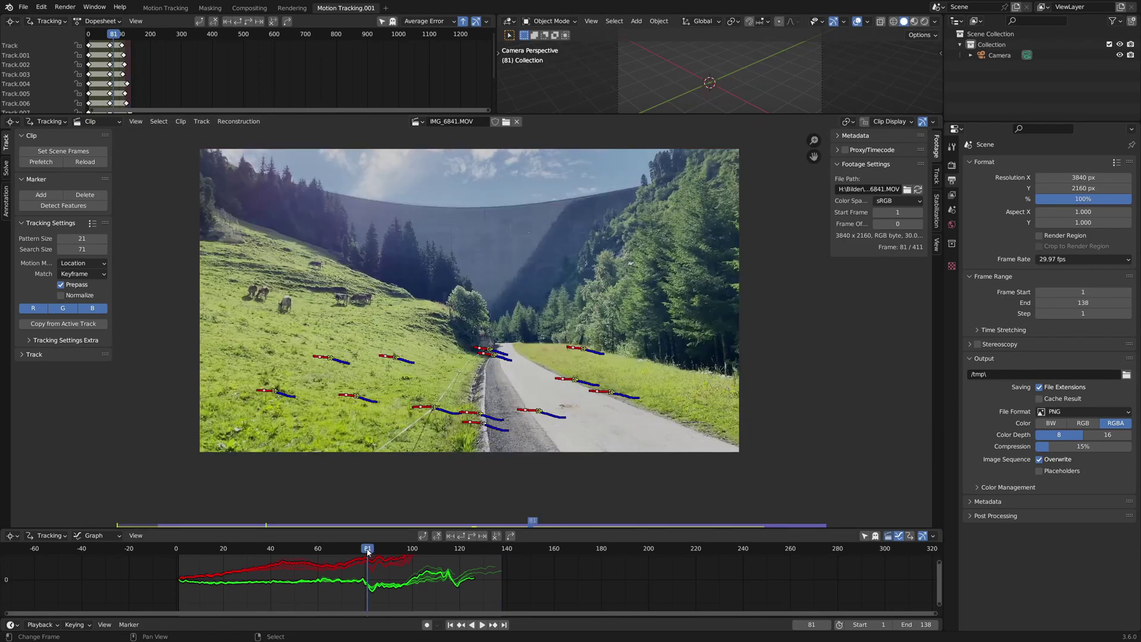
drag(367, 552, 338, 550)
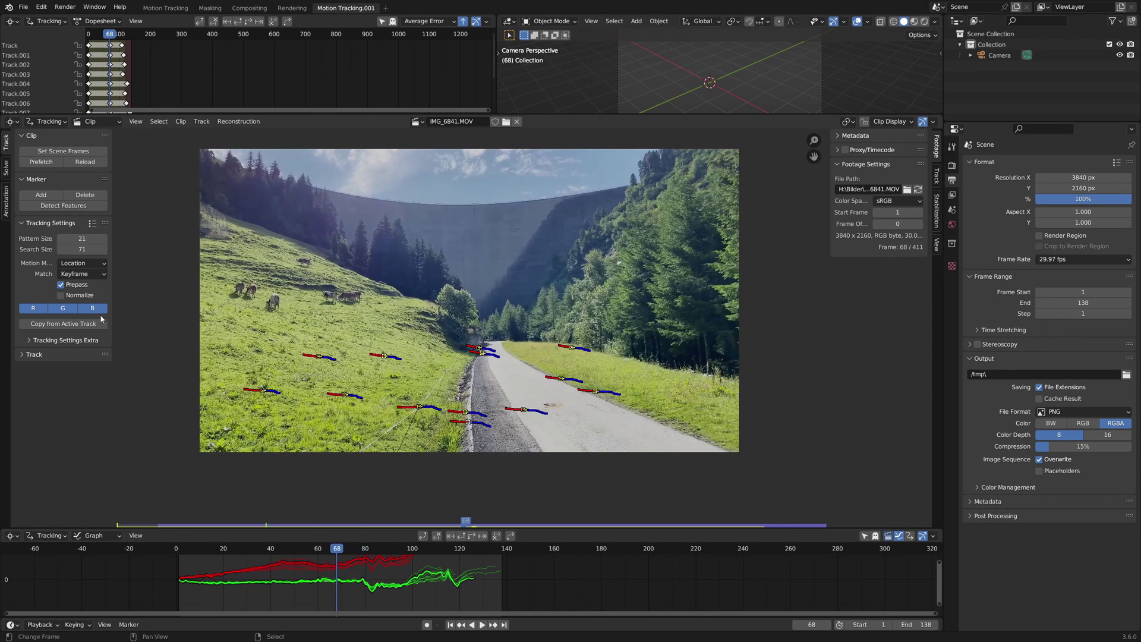
- Refine focal length, optical center and radial distortion, then solve for a 0.45 px error
click(7, 170)
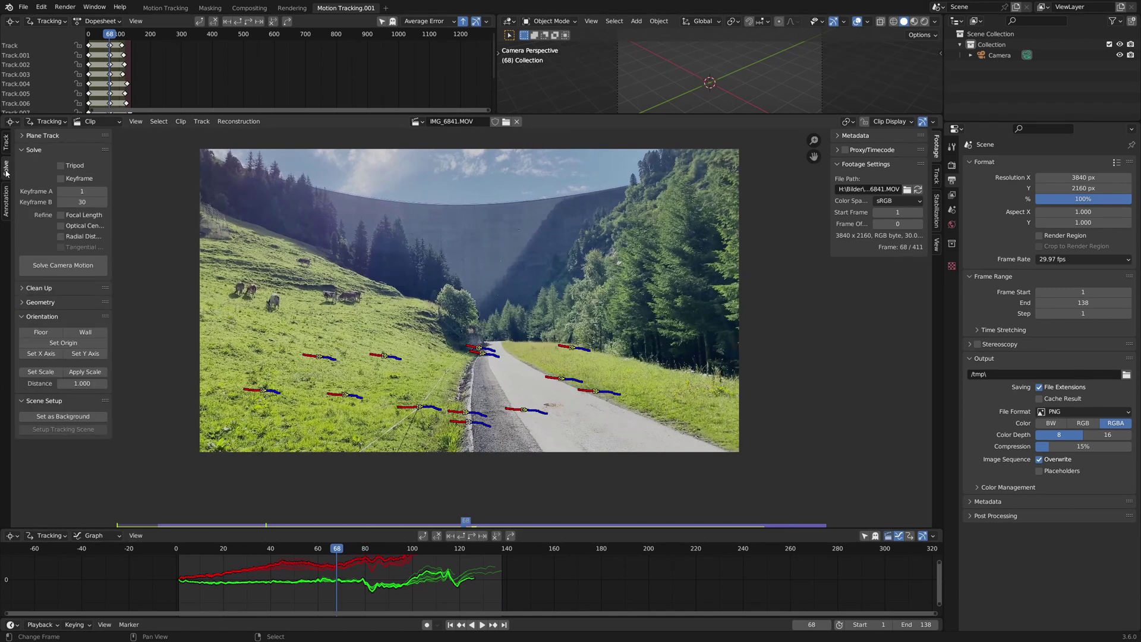
click(61, 216)
drag(61, 224, 61, 235)
click(81, 266)
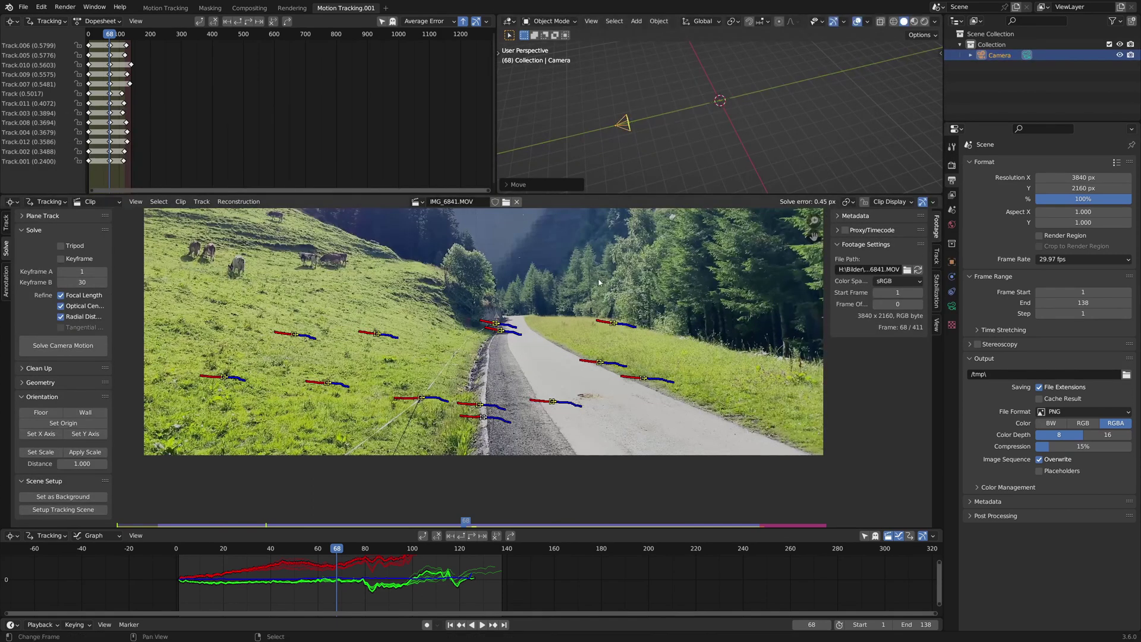
- Define the floor from three grass and road markers, then run Setup Tracking Scene
click(640, 397)
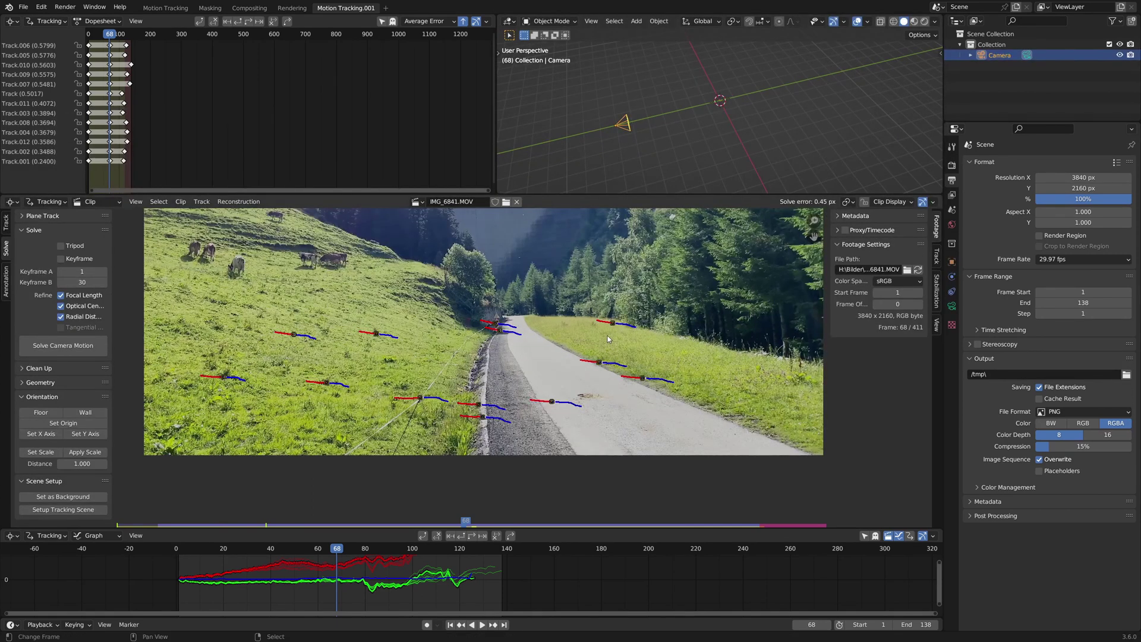
click(612, 323)
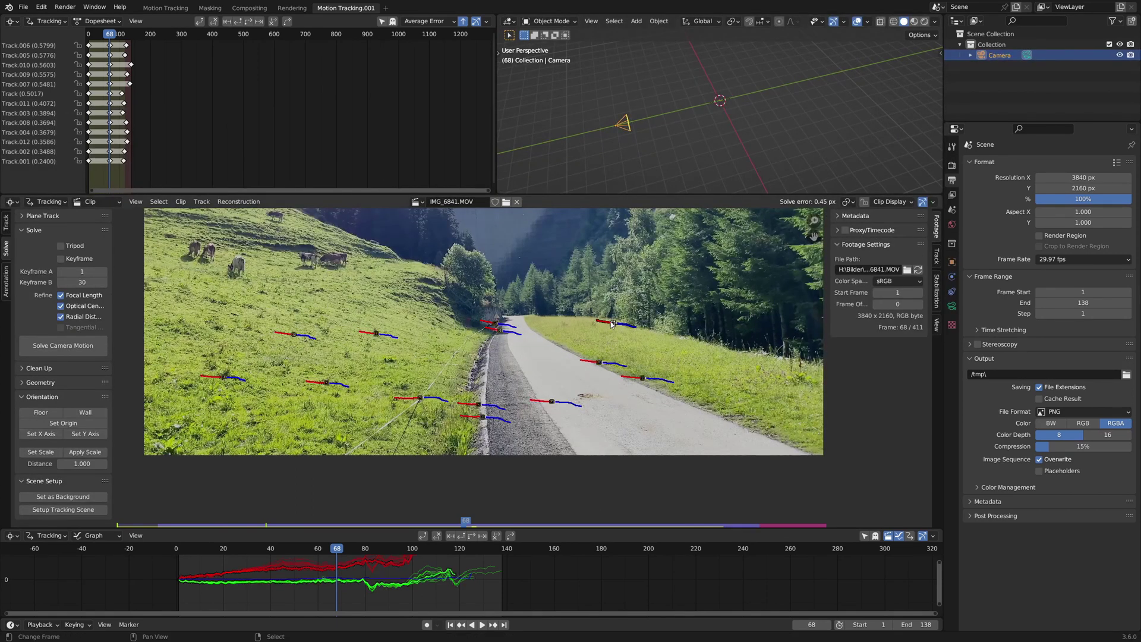
shift+click(552, 401)
shift+click(642, 377)
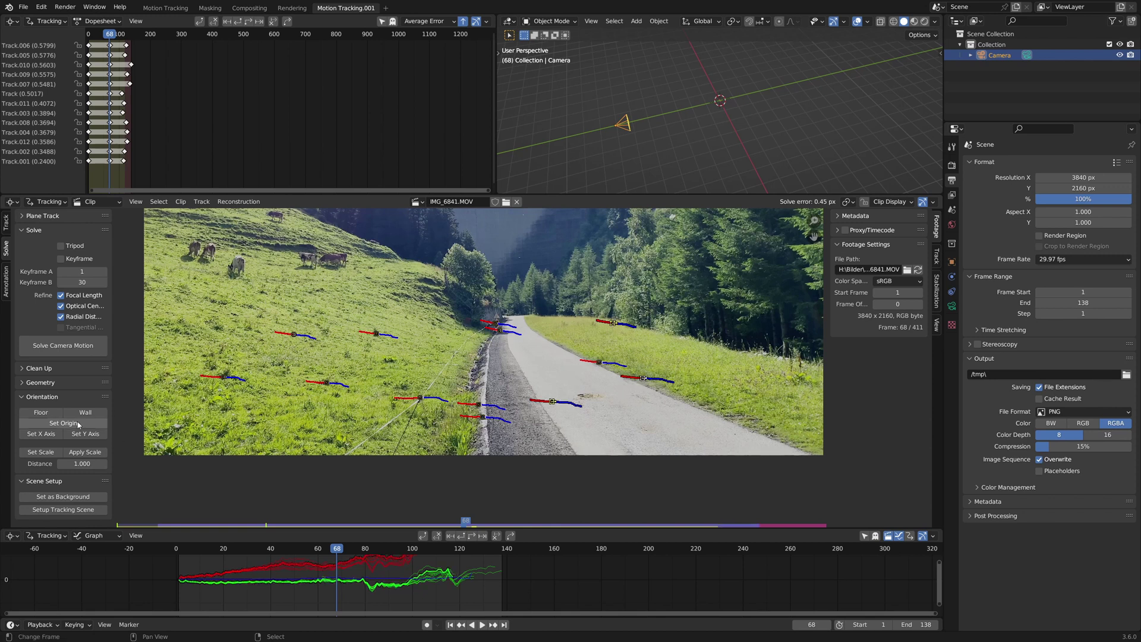
click(54, 416)
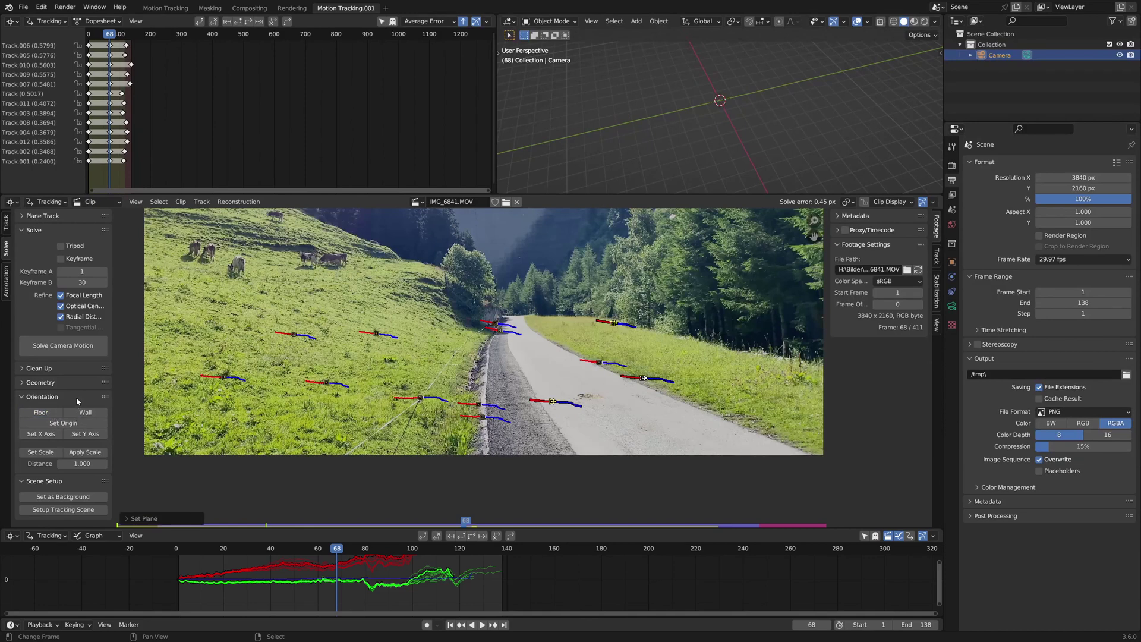
click(45, 510)
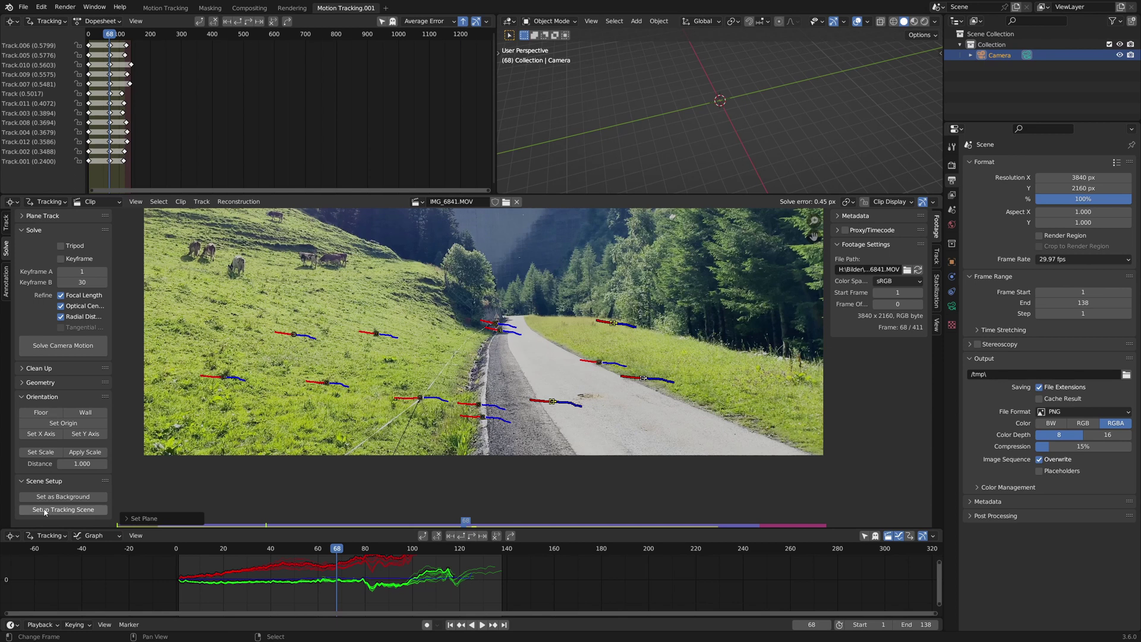
- Add a new General > Layout workspace
click(386, 8)
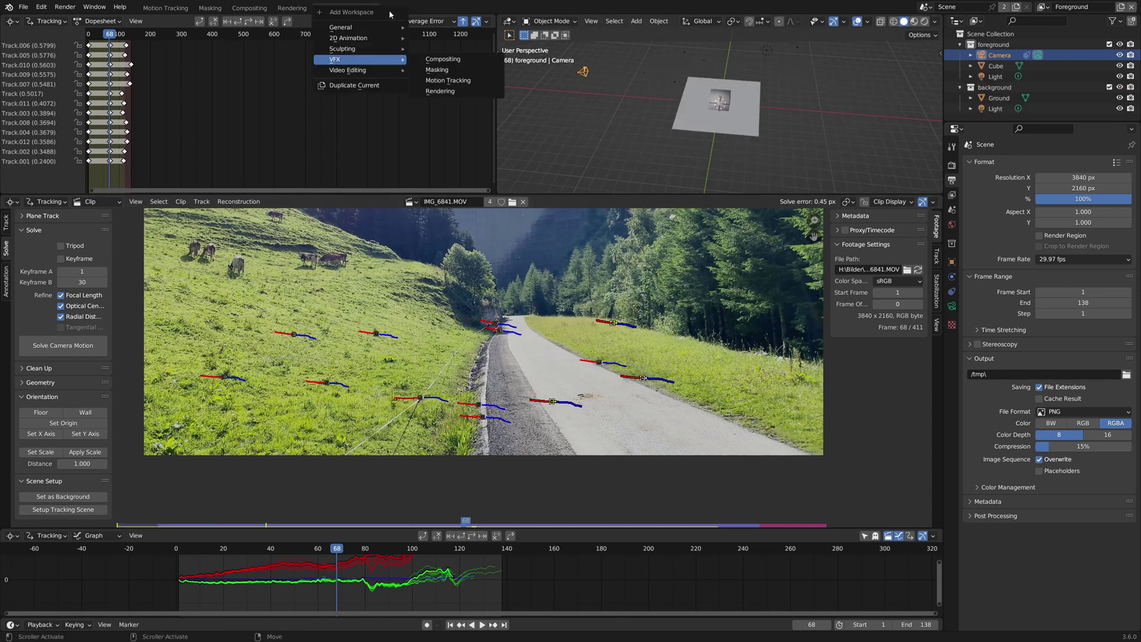
mouse_move(374, 28)
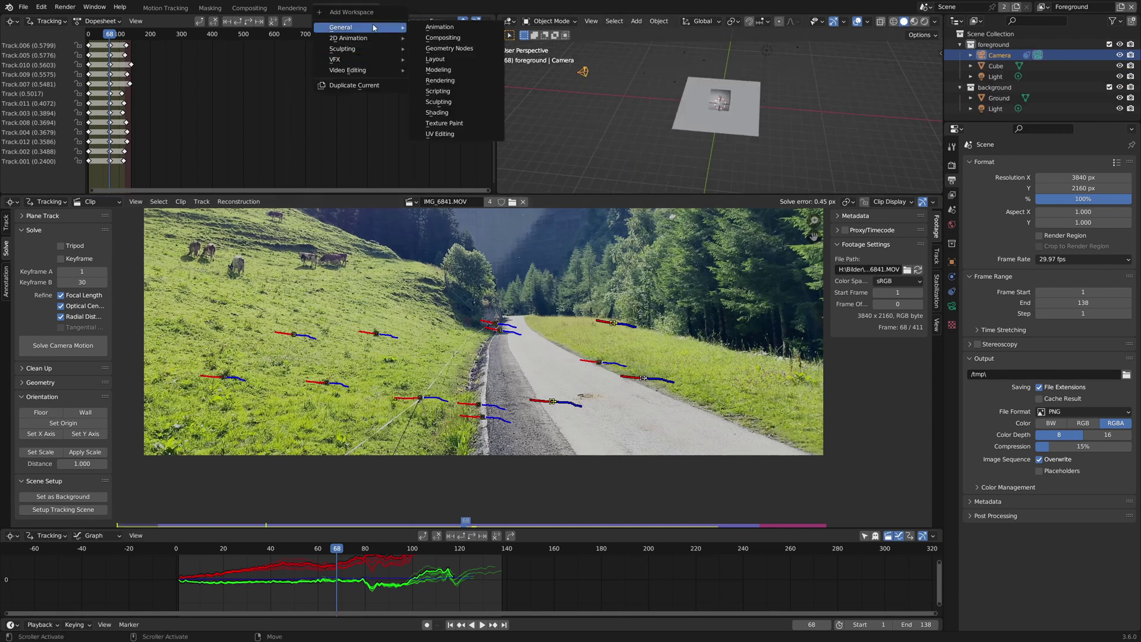
click(460, 60)
scroll(454, 204, down, 1)
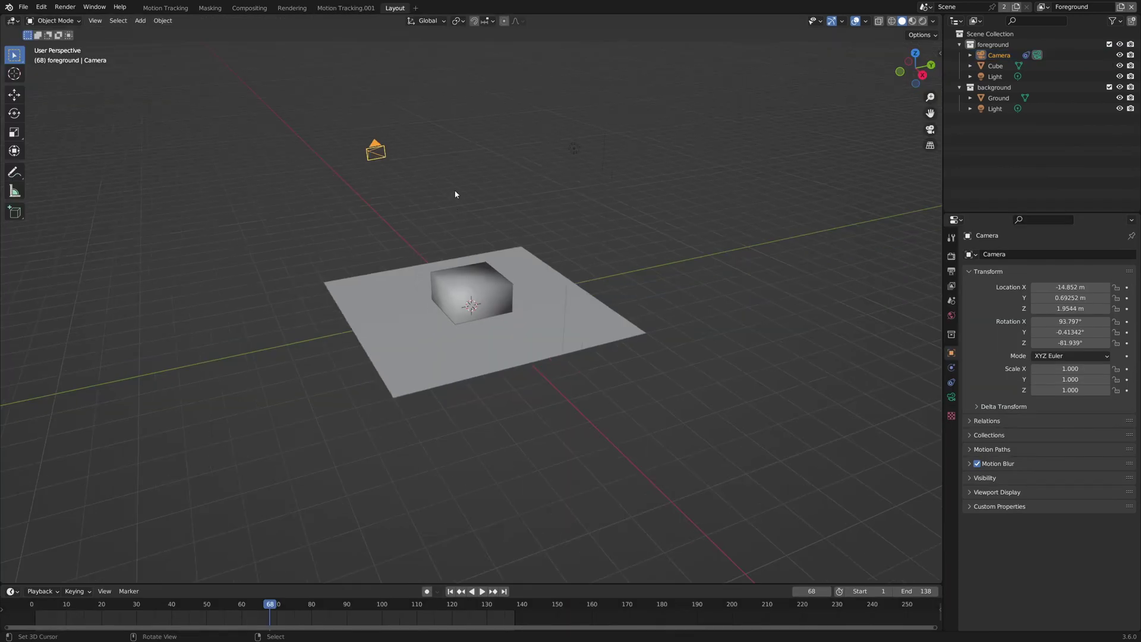
- Delete both lights and view the cube and ground through the tracked camera
key(g)
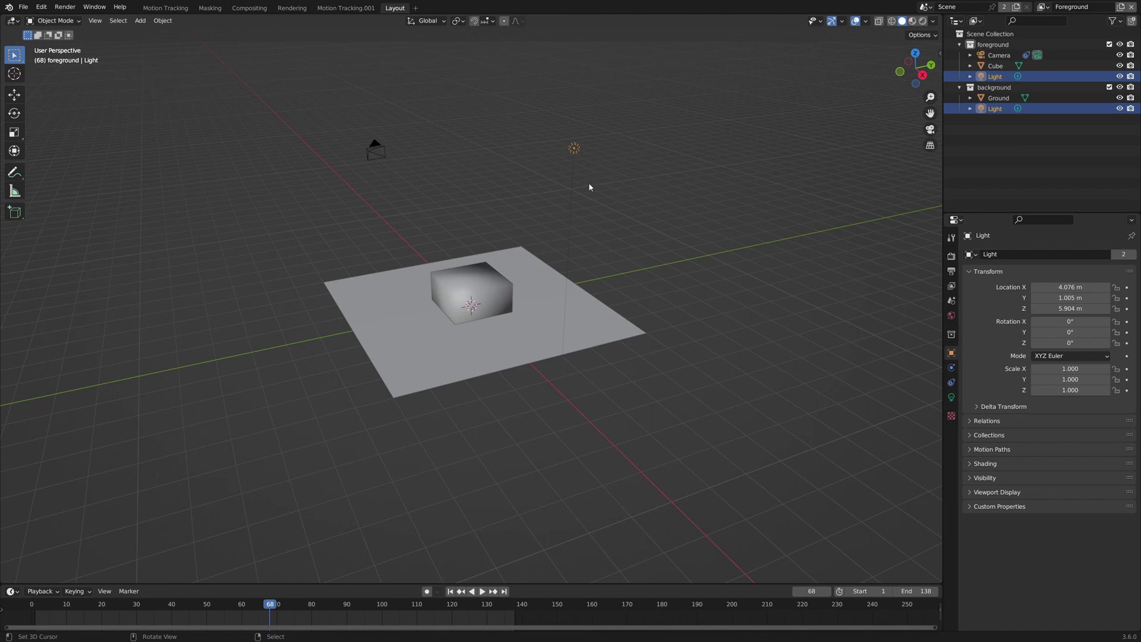
key(Delete)
key(KP_0)
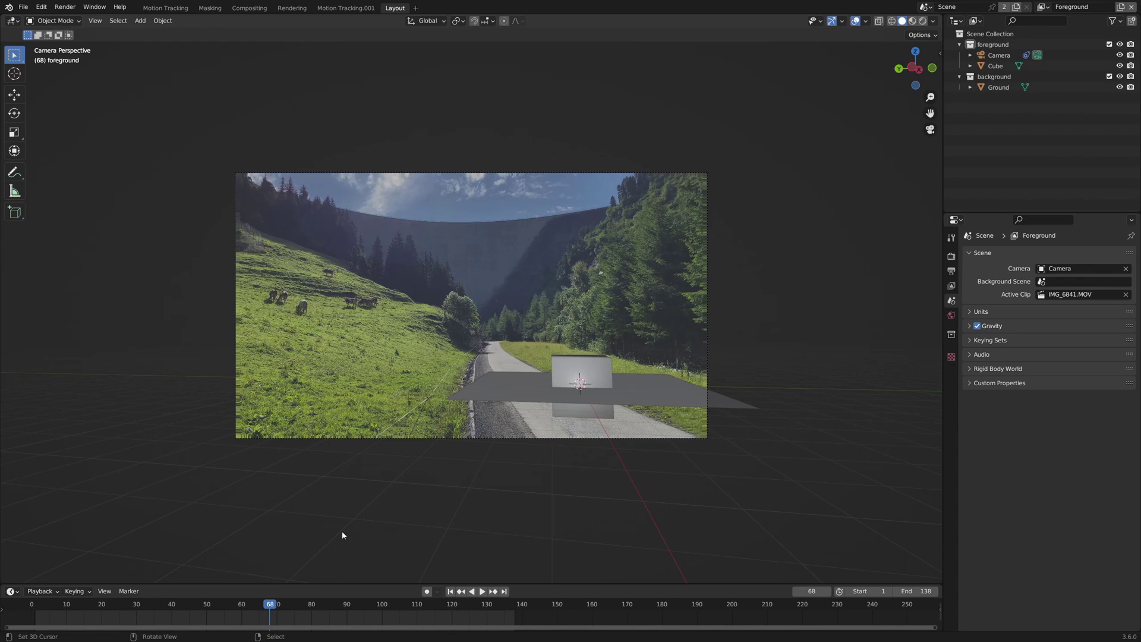
- Enlarge the timeline and play the shot with the cube from frame 1, then stop
drag(363, 583, 387, 491)
click(450, 499)
click(481, 500)
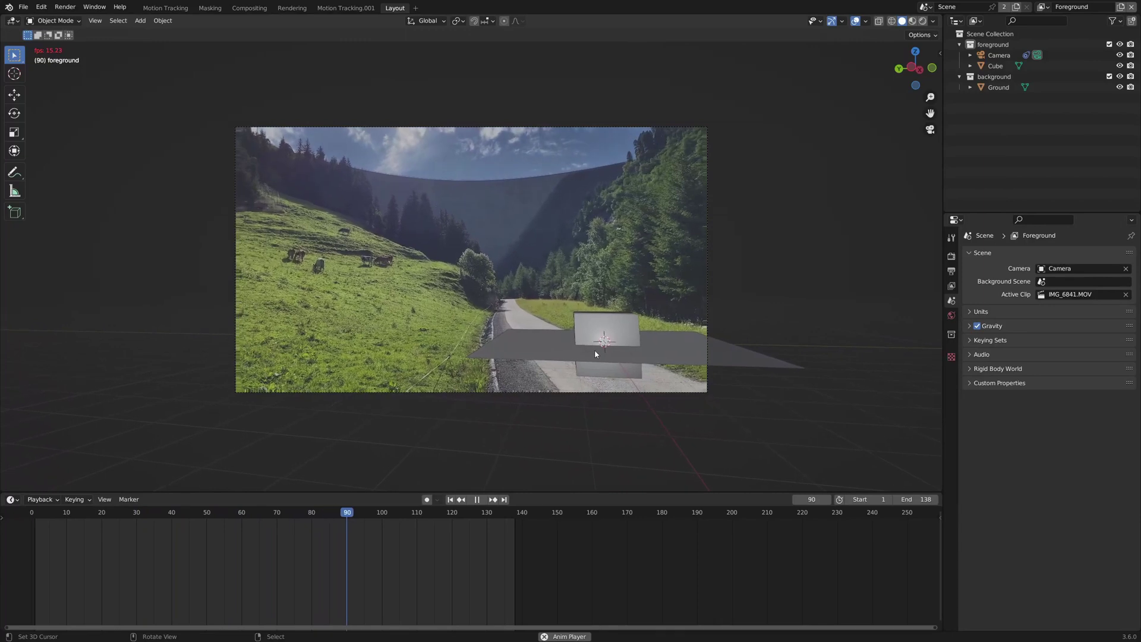
key(Escape)
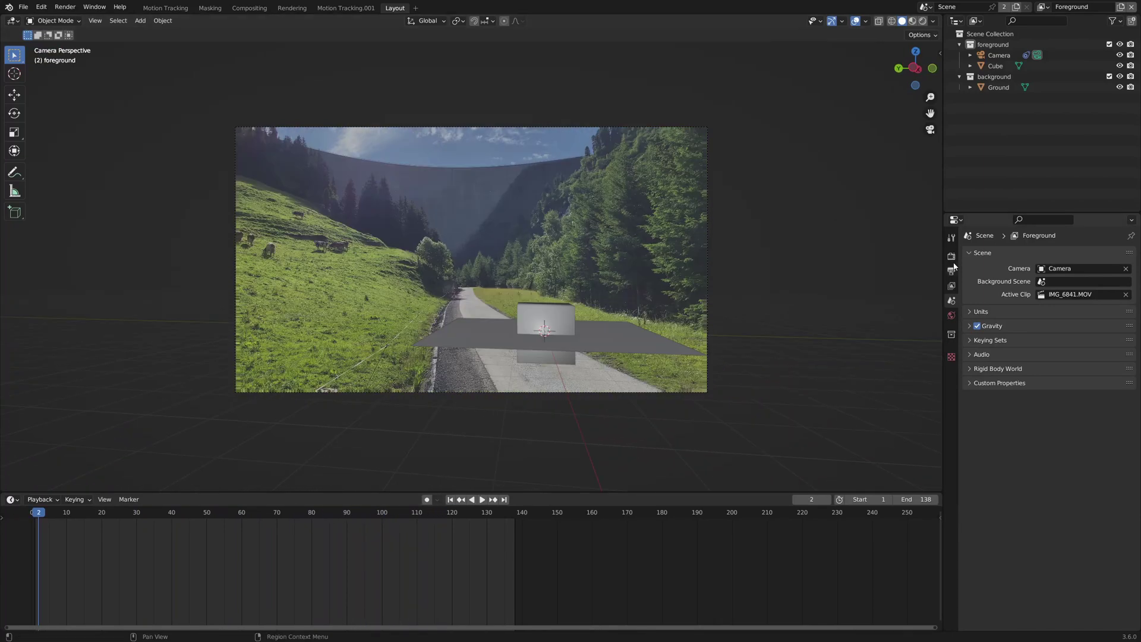
- Turn off Motion Blur in the Render Properties
click(951, 256)
scroll(964, 386, down, 1)
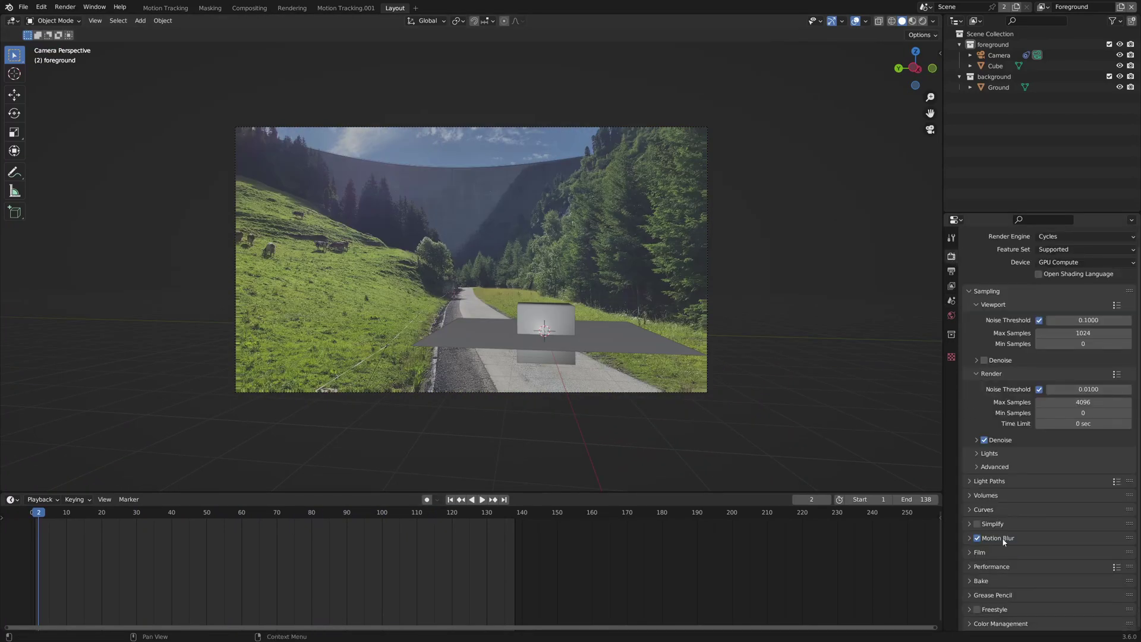
click(969, 538)
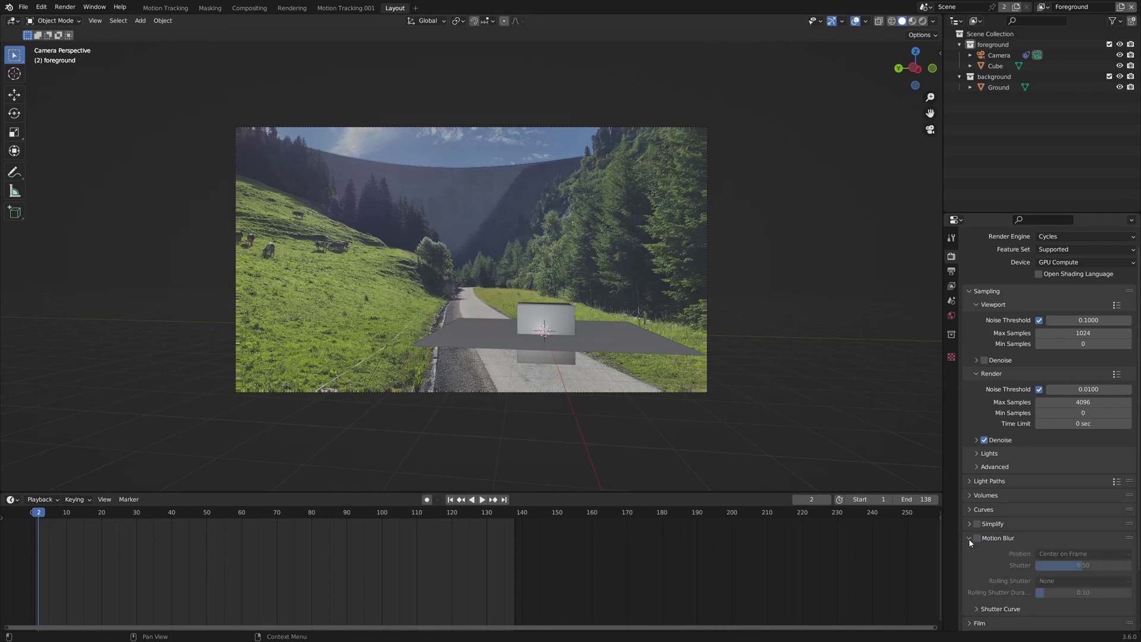
click(969, 539)
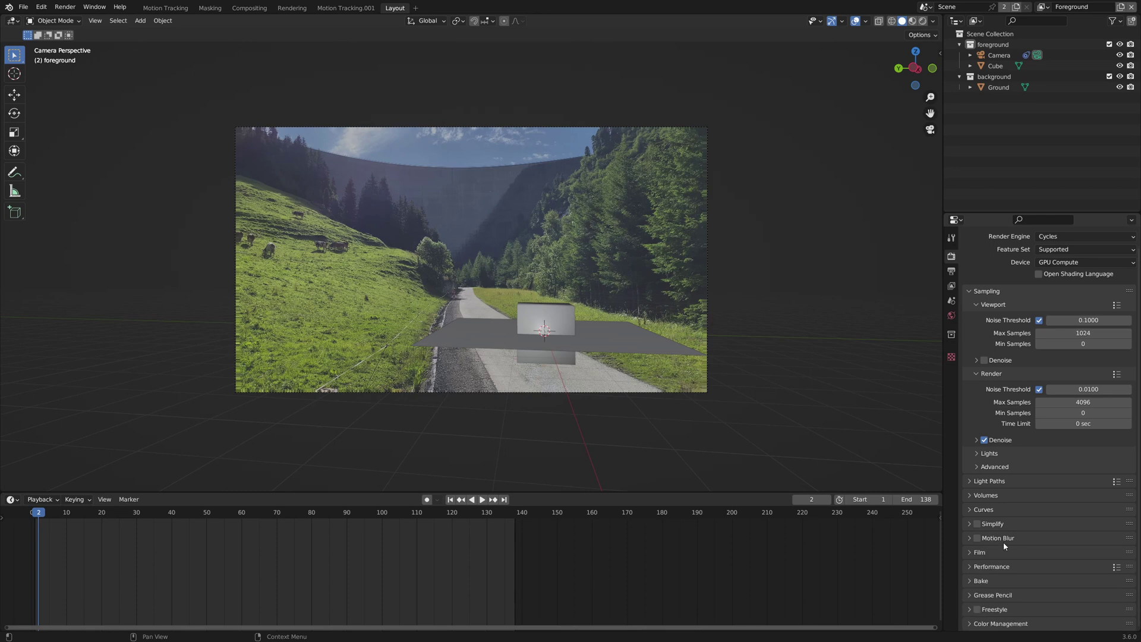
- Select the Ground plane and check its Visibility settings for Shadow Catcher
click(622, 350)
click(971, 506)
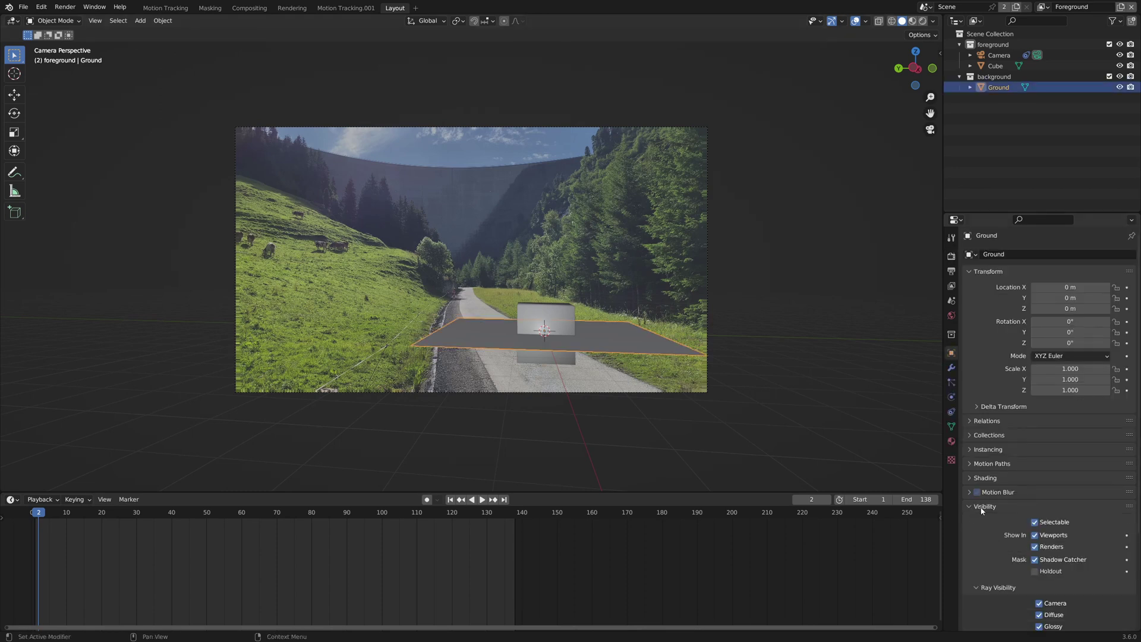
scroll(983, 506, down, 2)
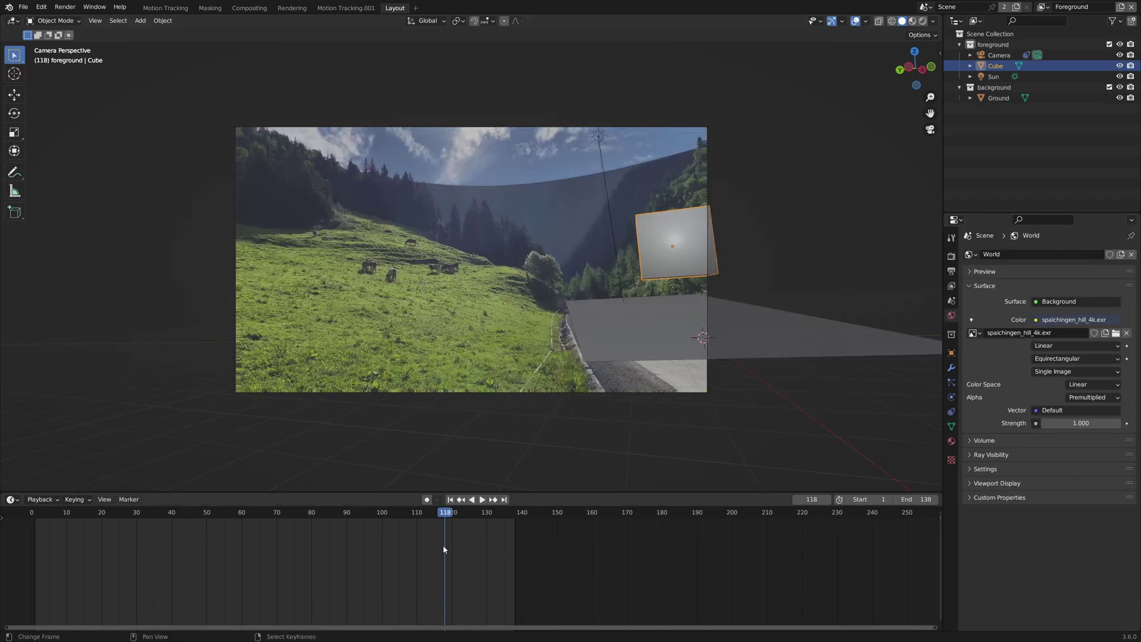
- Play back the shot to check the track, then return to frame 118
key(space)
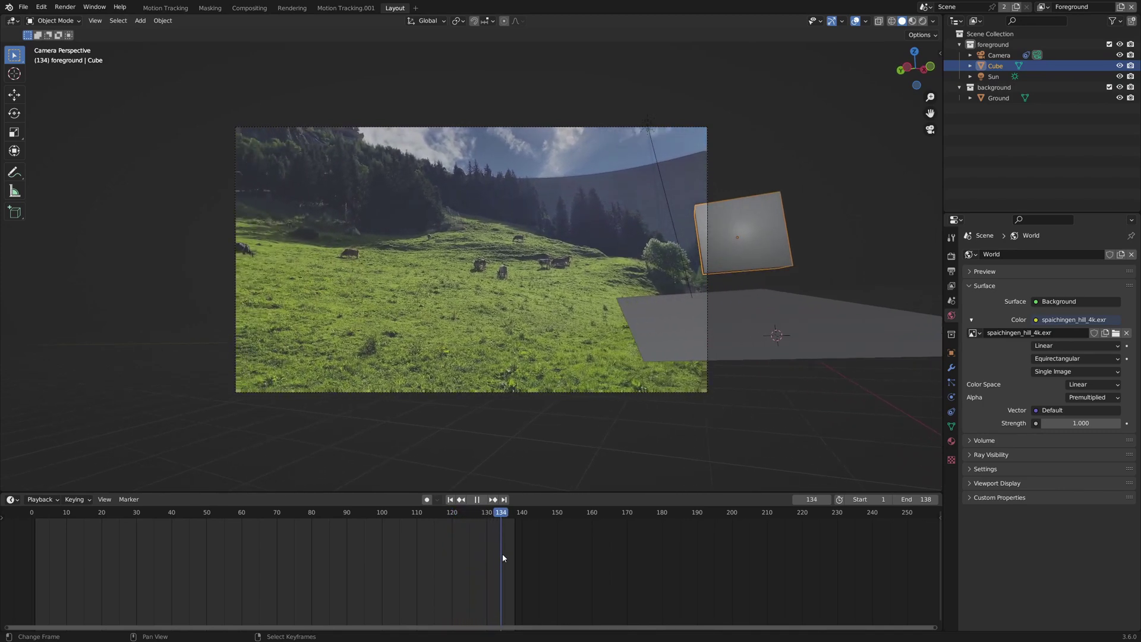
key(space)
key(space)
key(space)
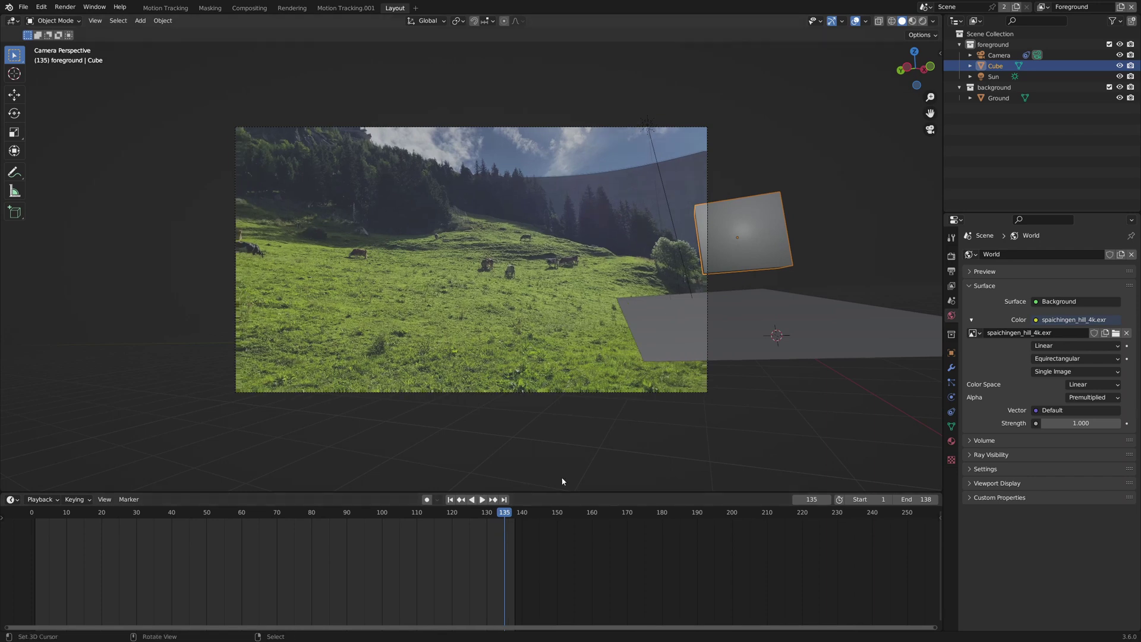
drag(530, 526, 445, 526)
- Enable Transparent under Film in the Render Properties, then jump to frame 84
click(950, 255)
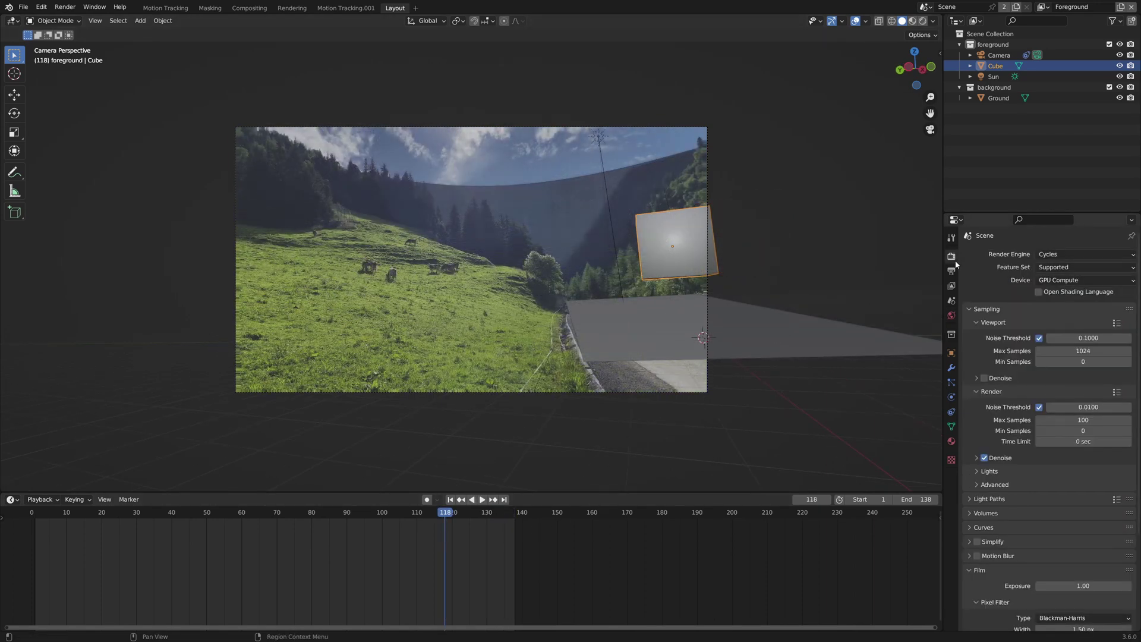
scroll(971, 377, down, 5)
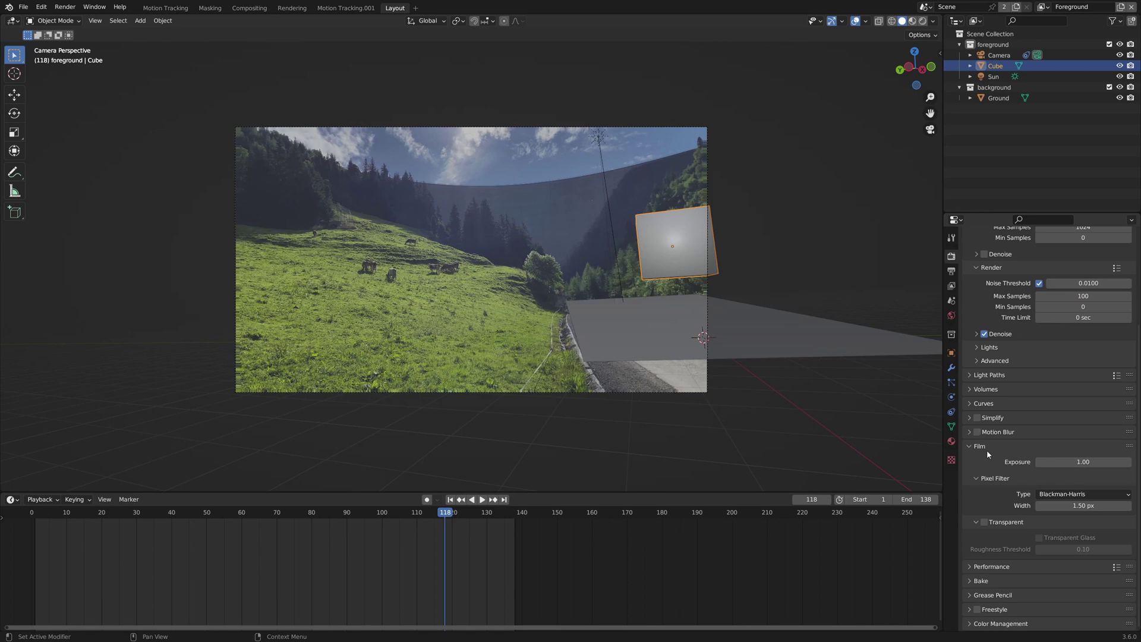
click(985, 522)
click(326, 543)
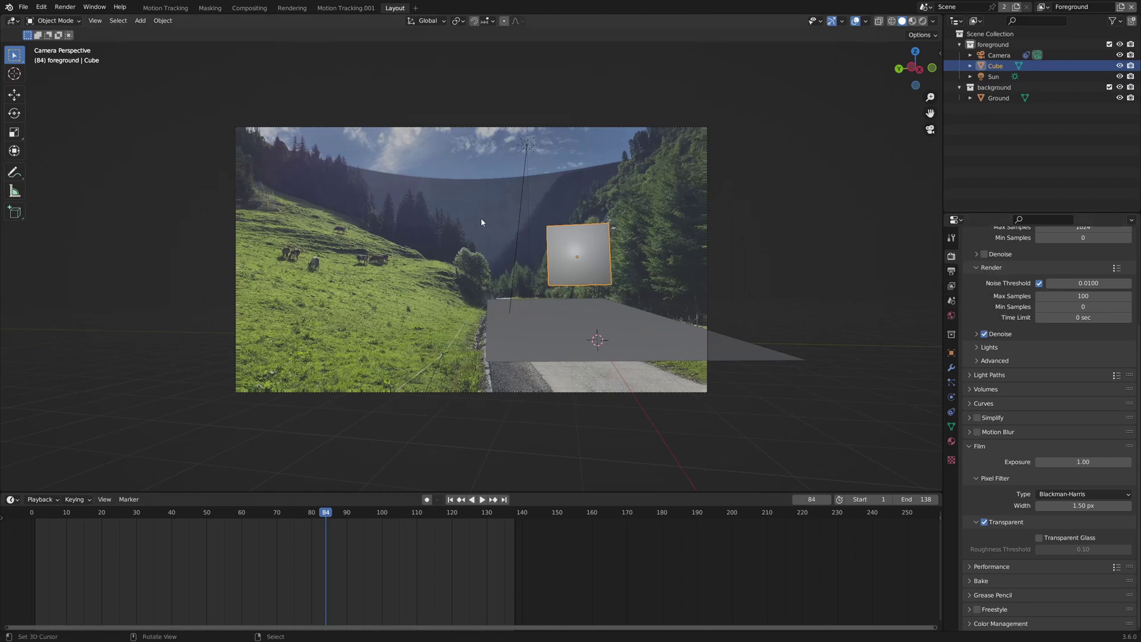
- In the Compositing workspace, mute the Undistortion node with M
click(249, 8)
click(283, 158)
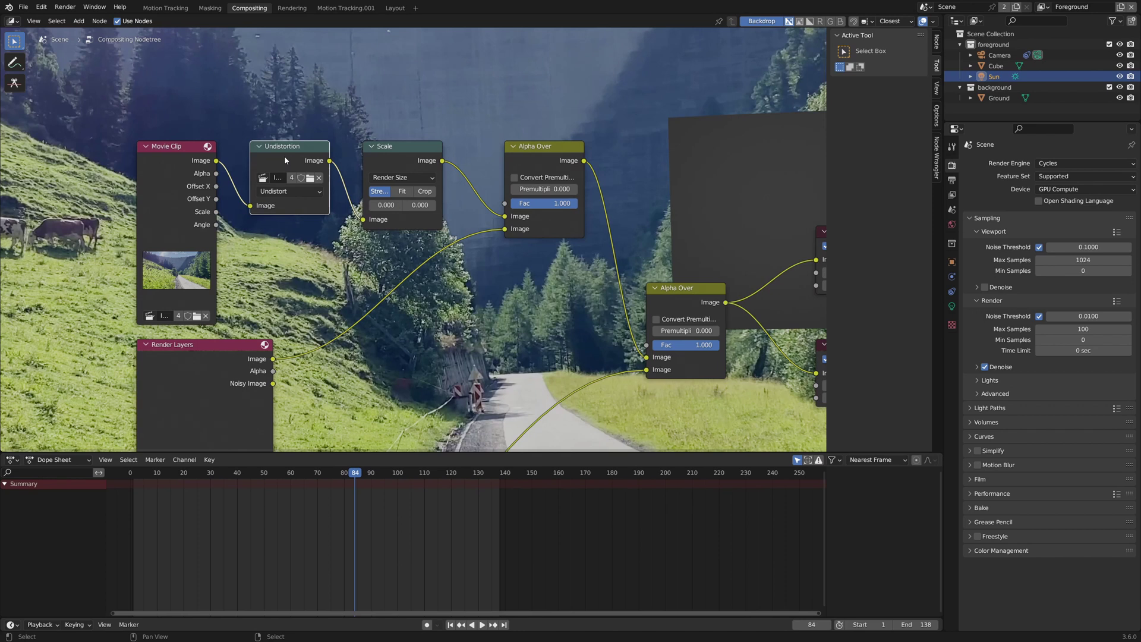
key(m)
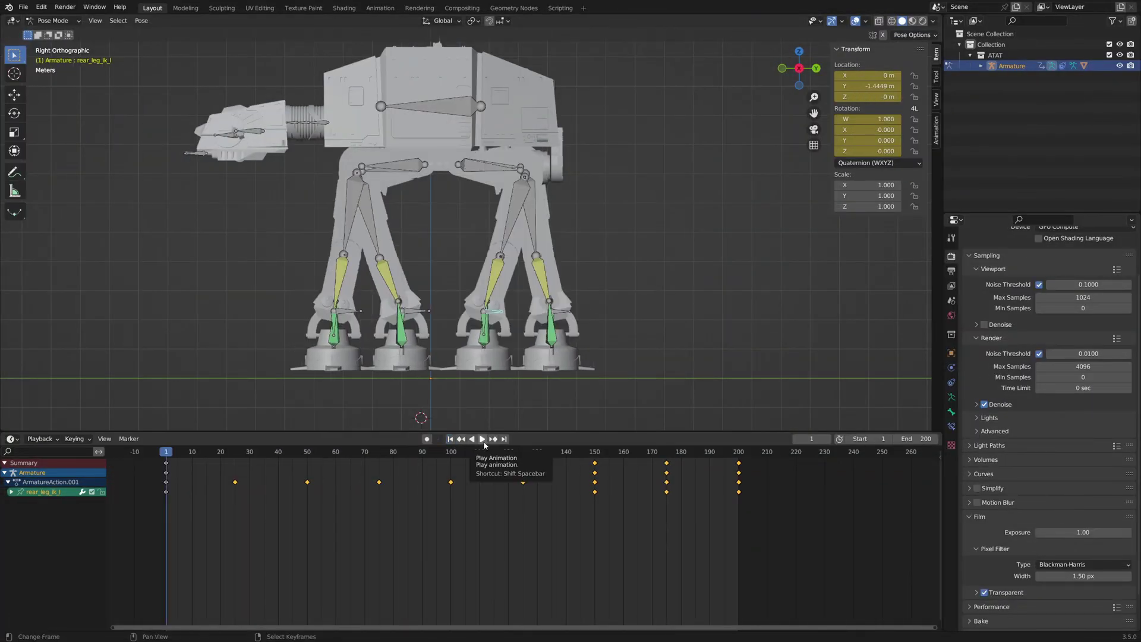
click(482, 438)
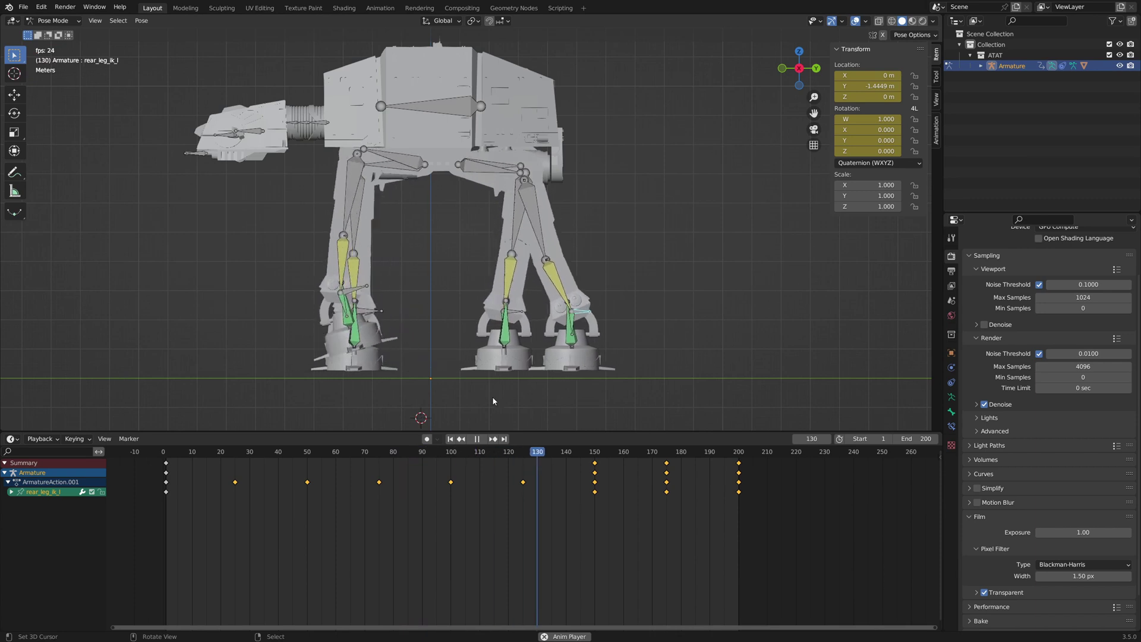
click(477, 438)
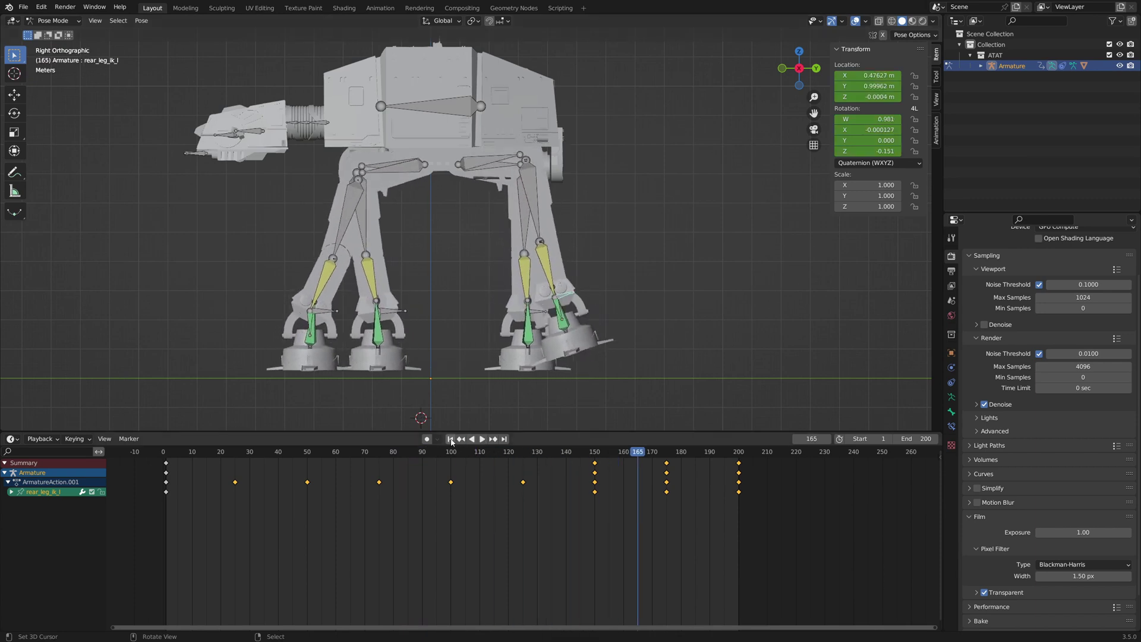
click(450, 439)
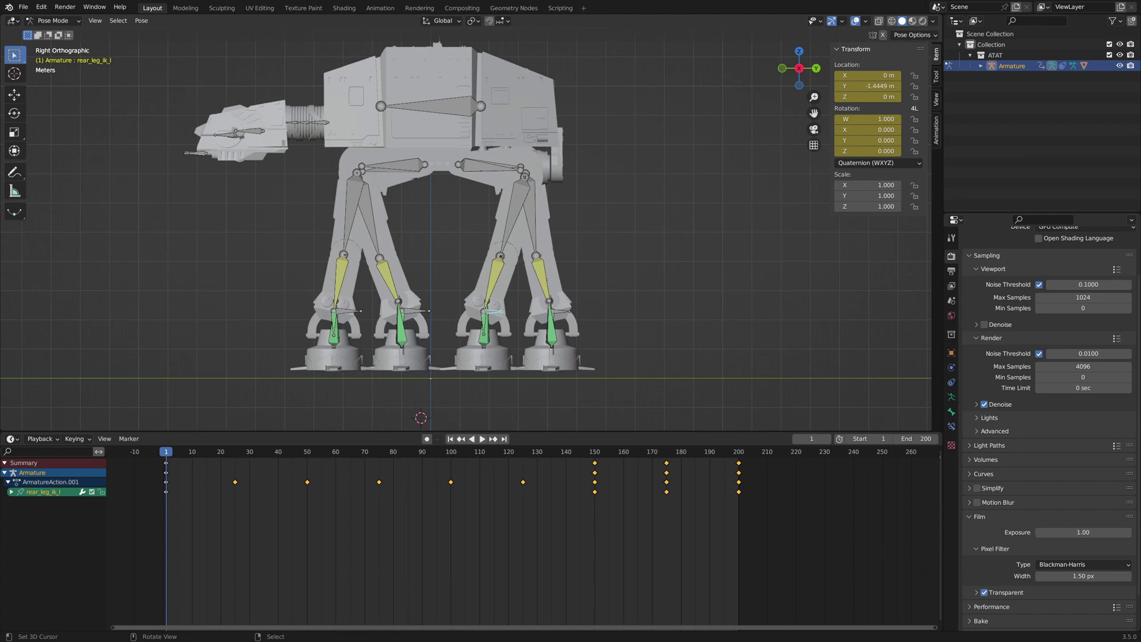